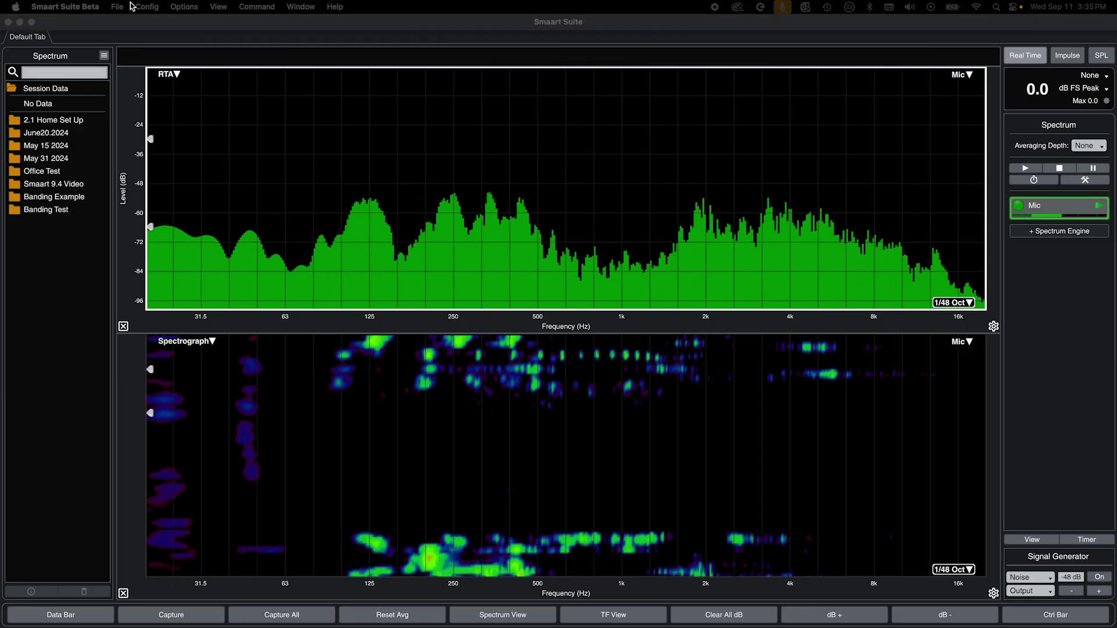
- Enable EVO8 output channels 1–4 on the I-O Config Output tab
click(147, 6)
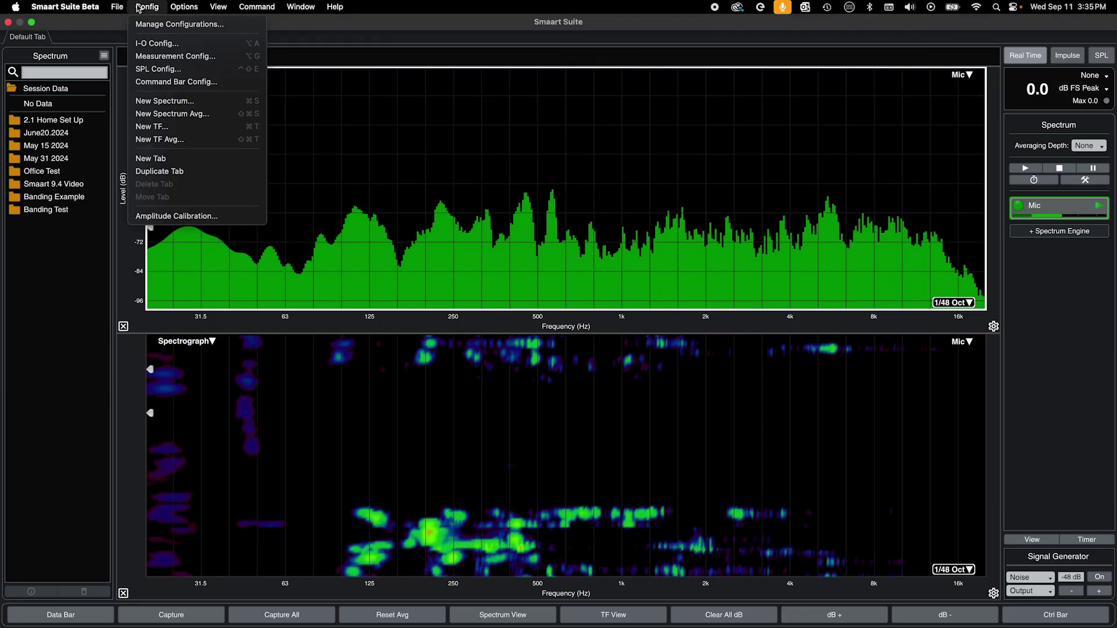
click(150, 44)
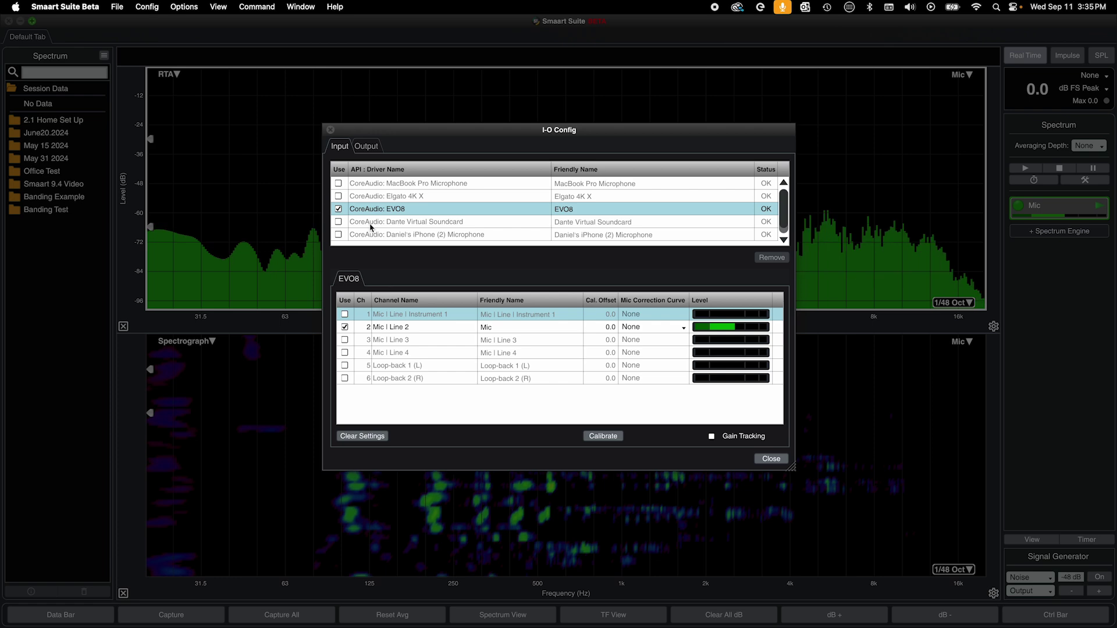
click(368, 148)
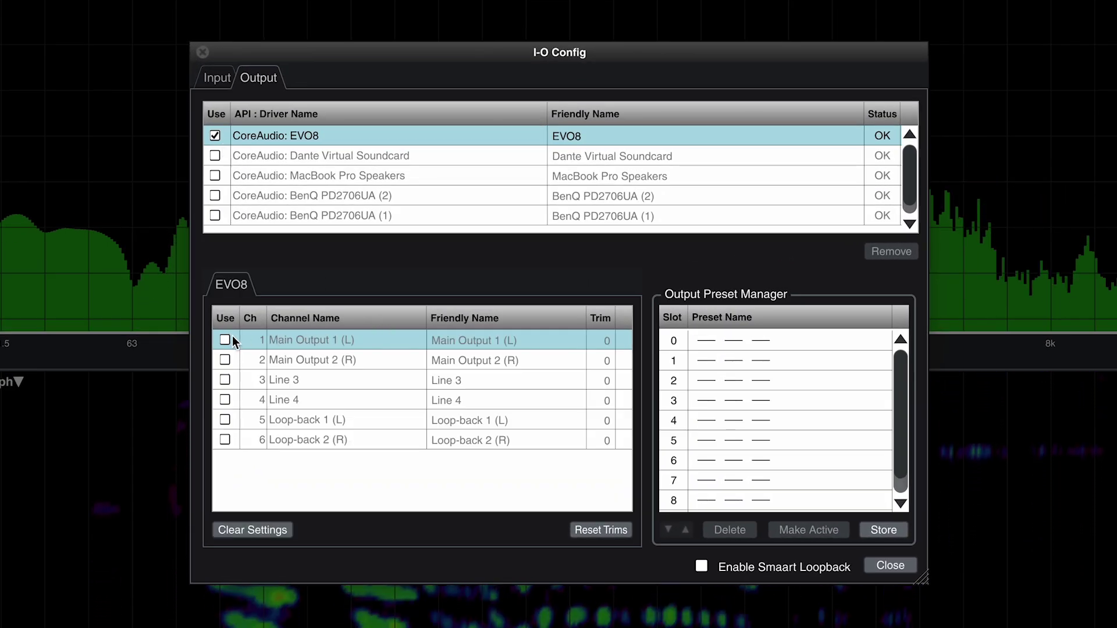
click(225, 340)
click(225, 360)
click(225, 380)
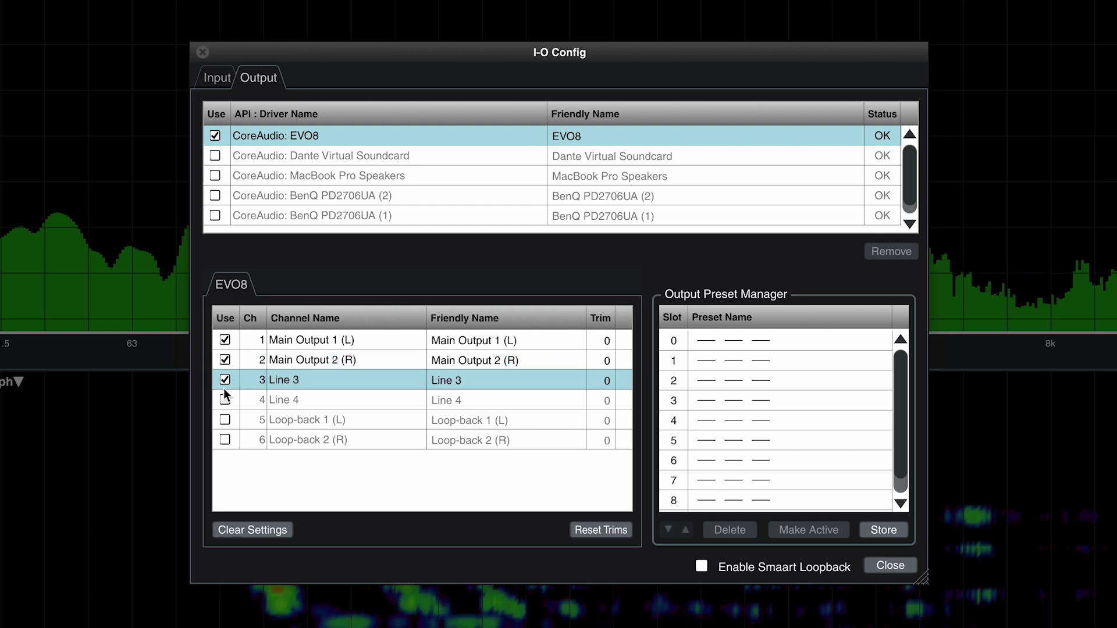
click(225, 399)
- Name channels 1–4 Main Left, Main Right, Sub and Front Fill
double_click(478, 341)
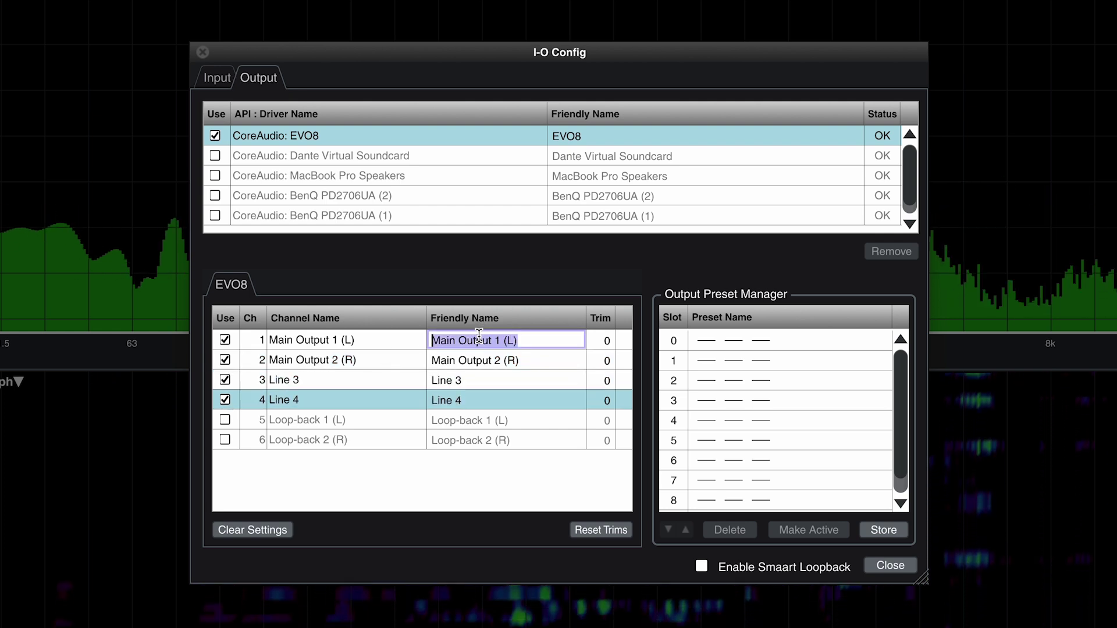
text(Main )
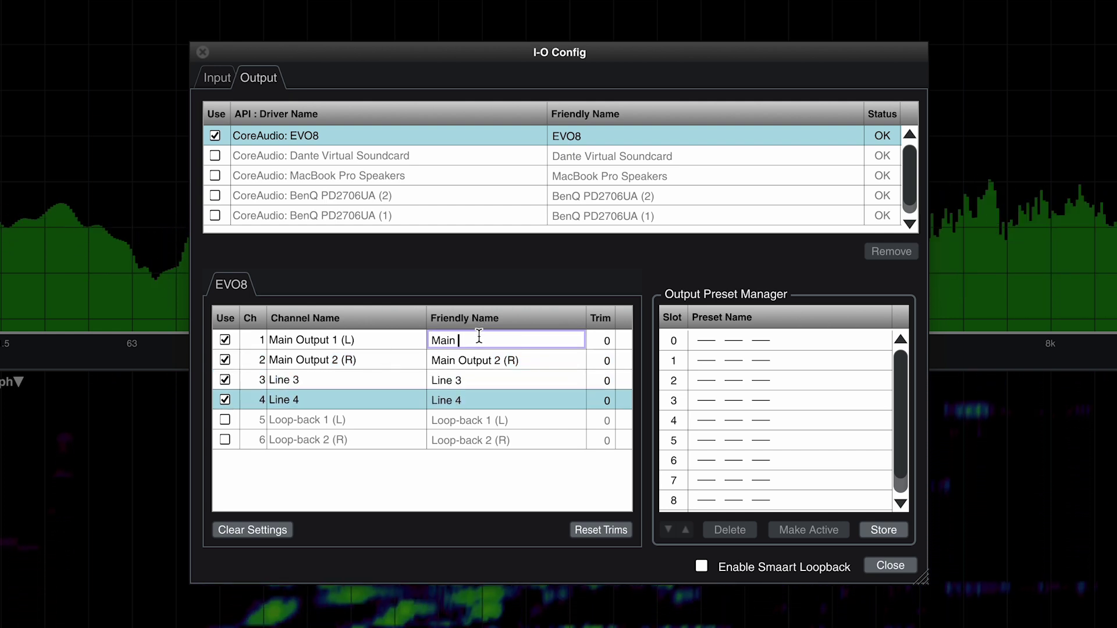
text(Left)
key(Return)
text(Main )
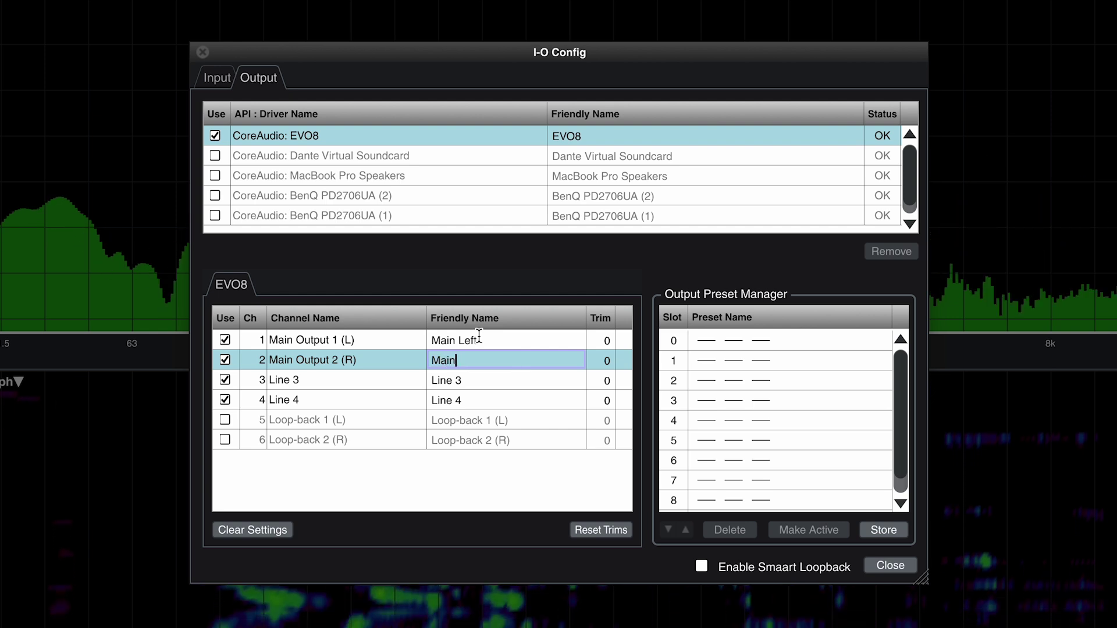
text(Right)
key(Return)
text(Sub)
key(Return)
text(Front )
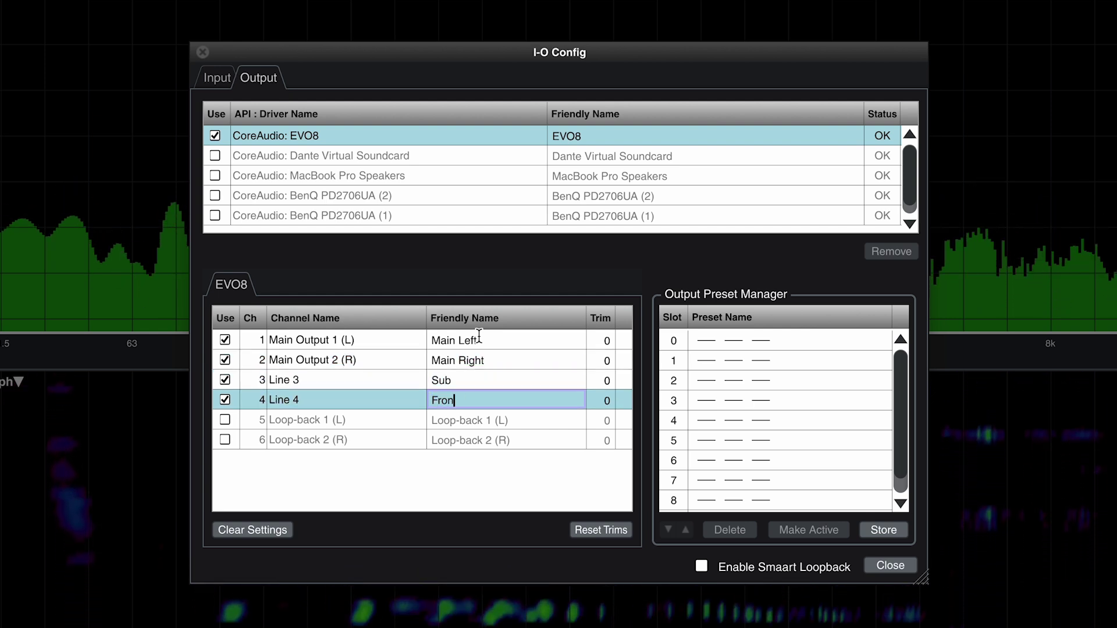
text(Fill)
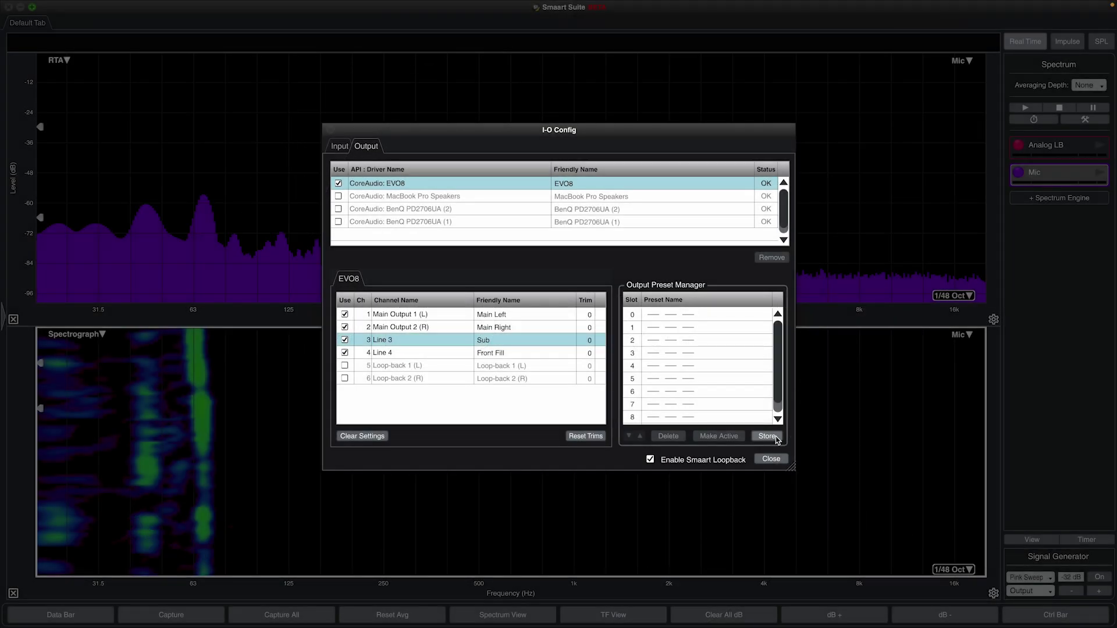
- Store the four-output setup as preset 'All' in slot 0
click(774, 436)
text(All)
key(Return)
- Leave only channel 1 enabled and store it as preset 'Main Left'
click(345, 327)
click(345, 340)
click(345, 353)
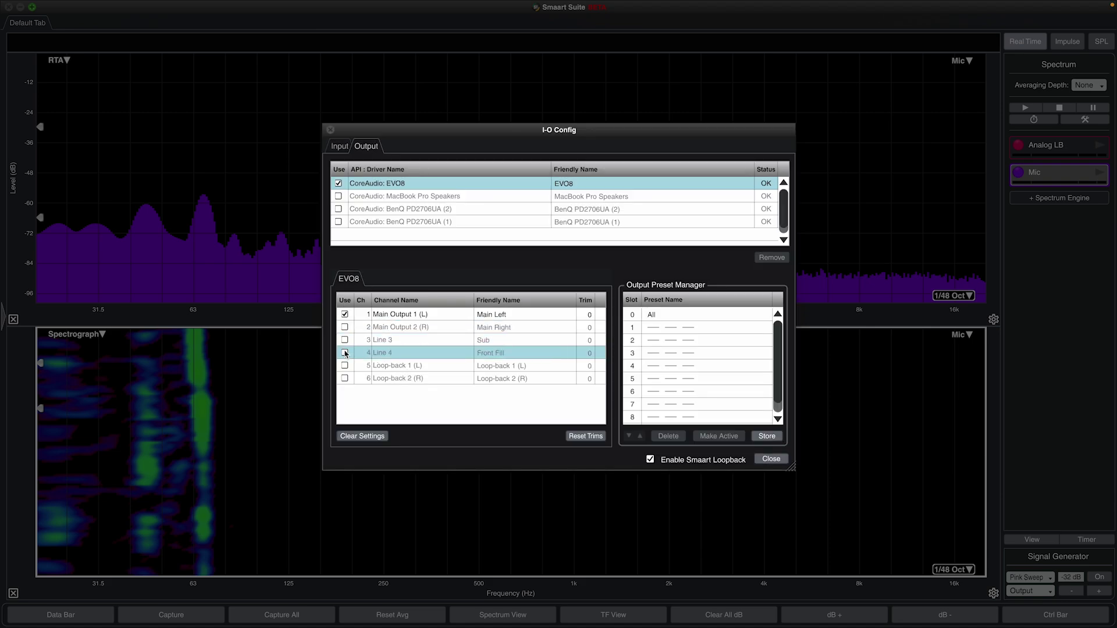
click(767, 437)
text(Ma)
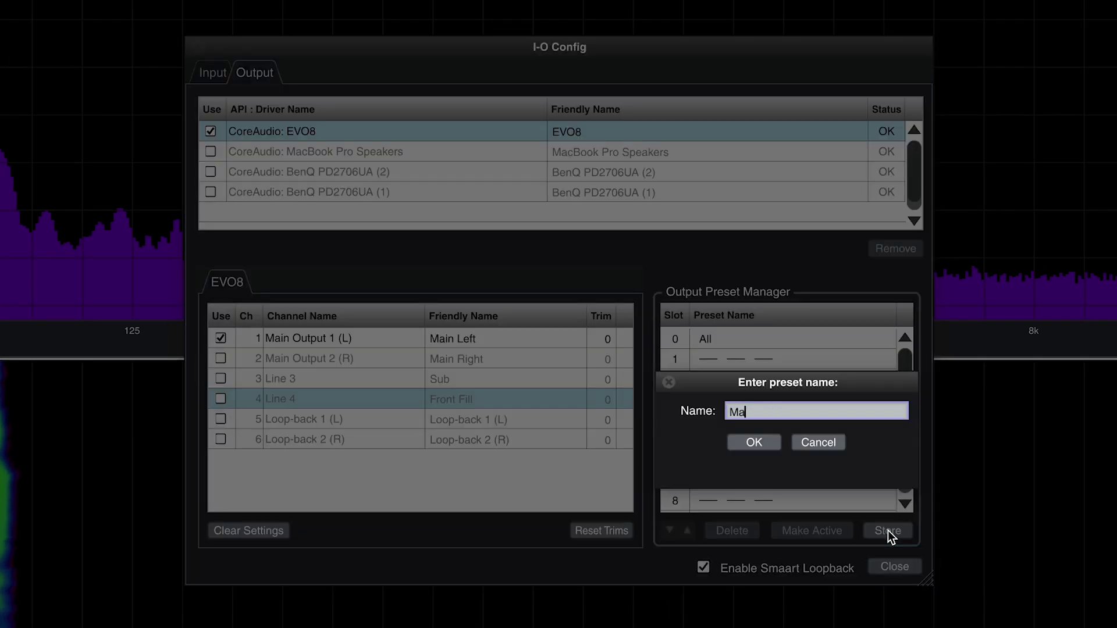
text(in Left)
key(Return)
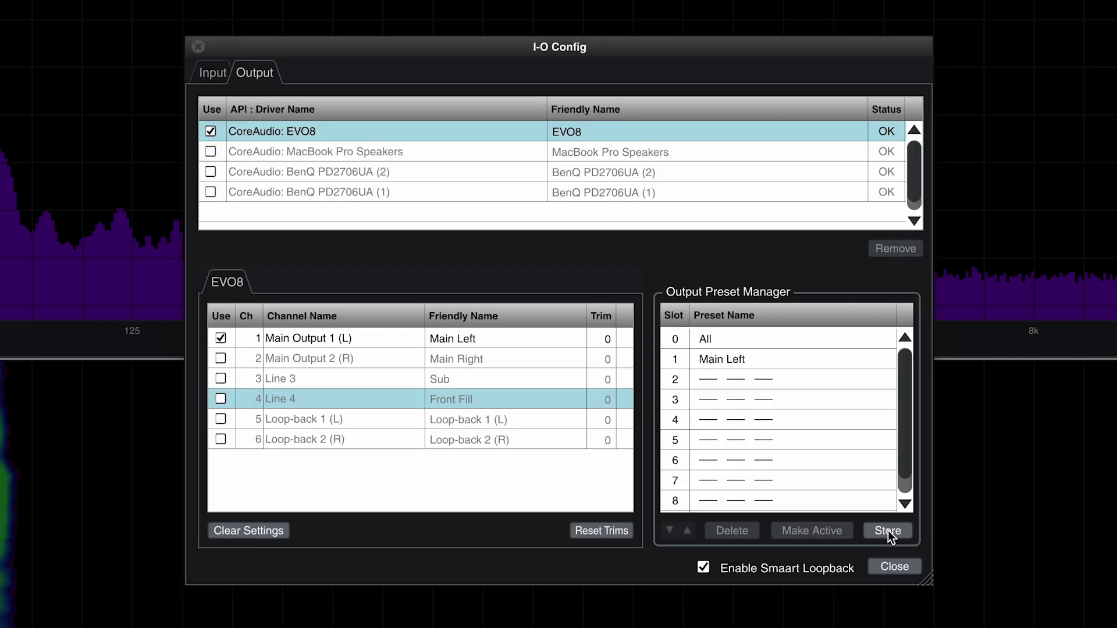
- Enable only channel 2 and store it as preset 'Main Right'
click(221, 339)
click(221, 358)
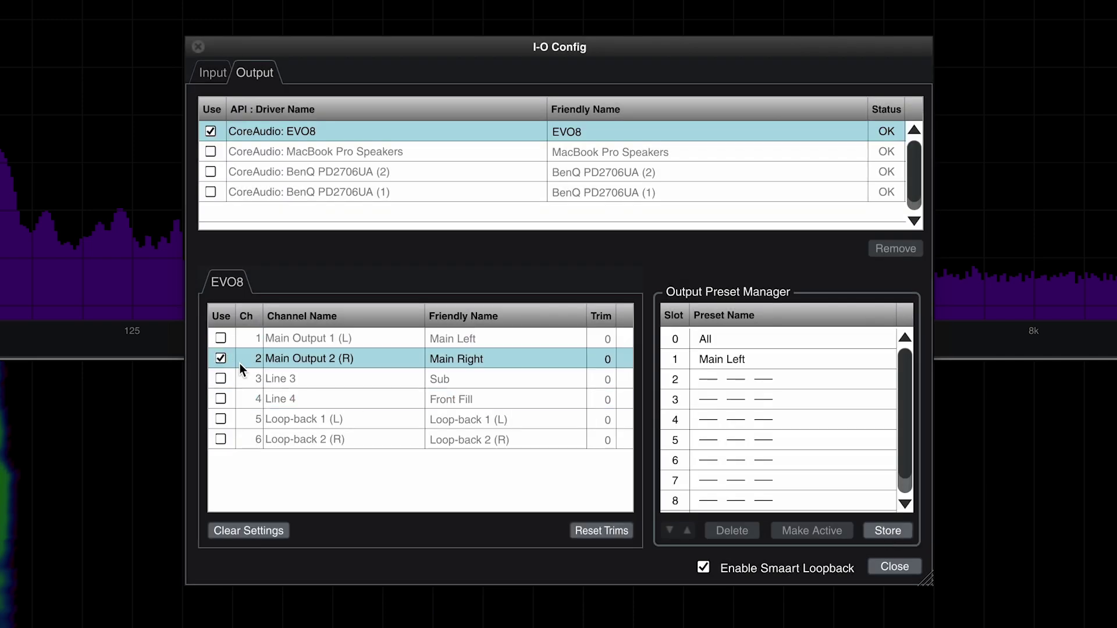
click(887, 532)
text(Main Right)
key(Return)
- Enable only channel 3 and store it as preset 'Sub'
click(221, 378)
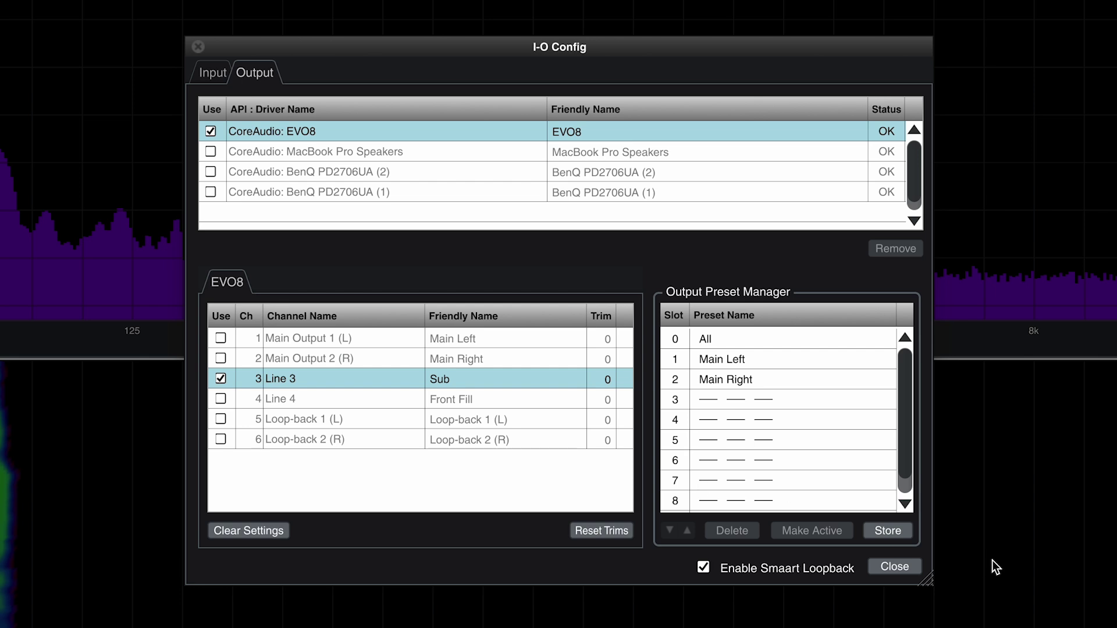
click(873, 529)
text(Sub)
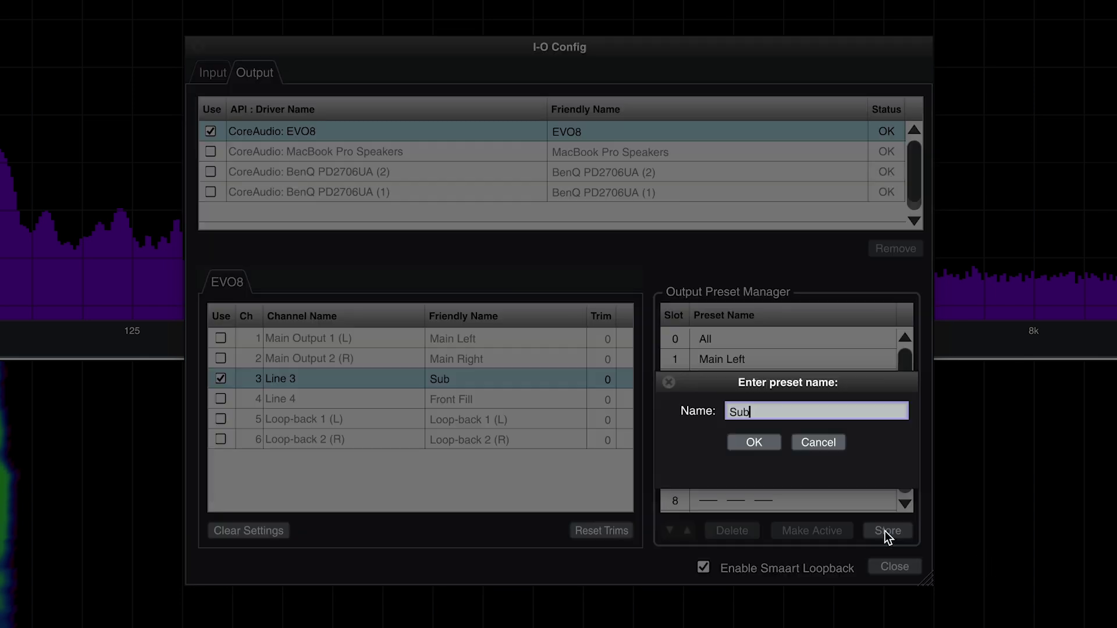
key(Return)
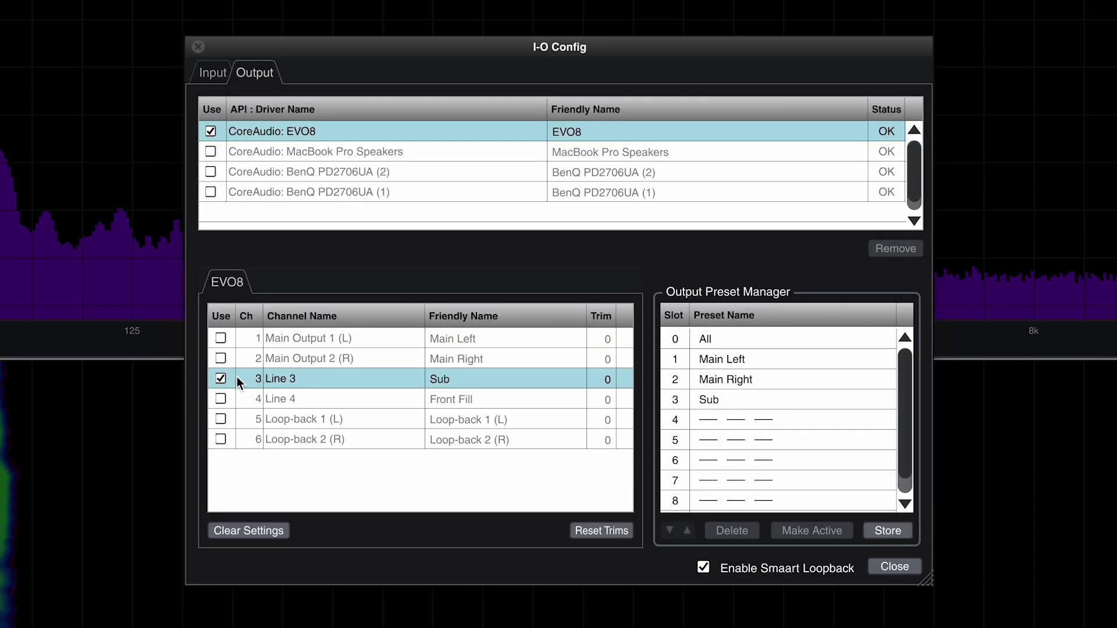
- Store a channel-4-only preset 'Front Fill' and close I-O Config
click(221, 399)
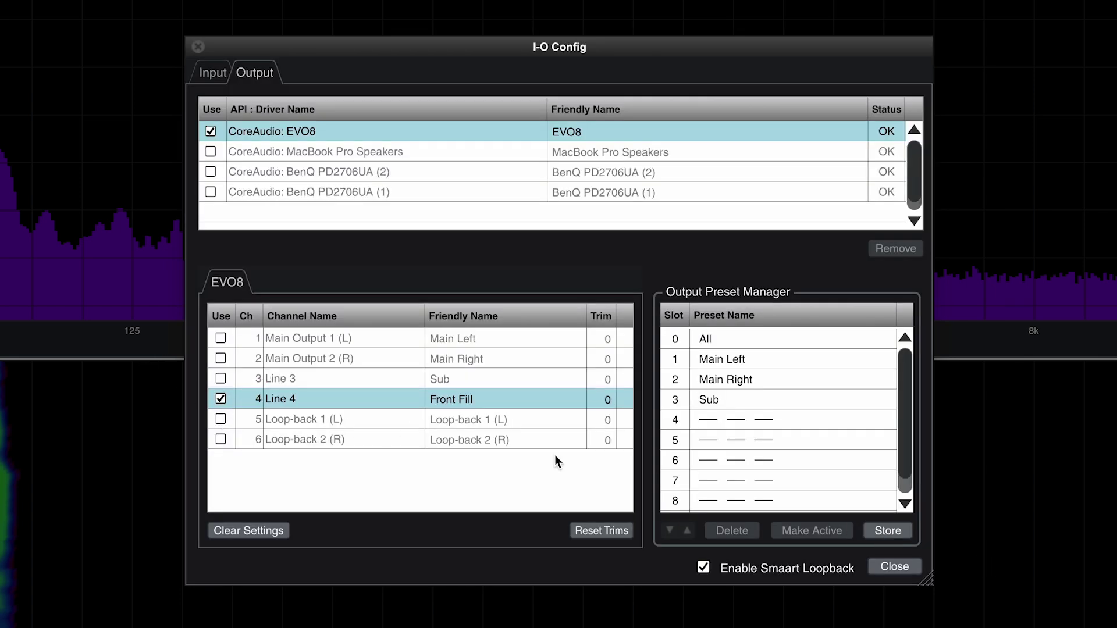
click(908, 531)
text(Front )
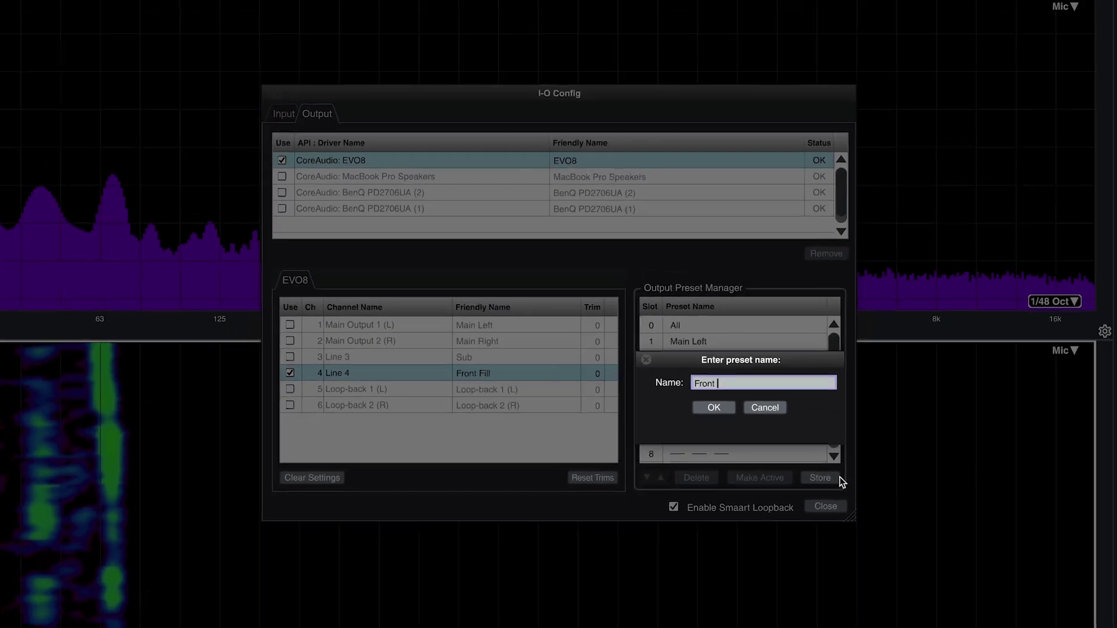
text(Fill)
key(Return)
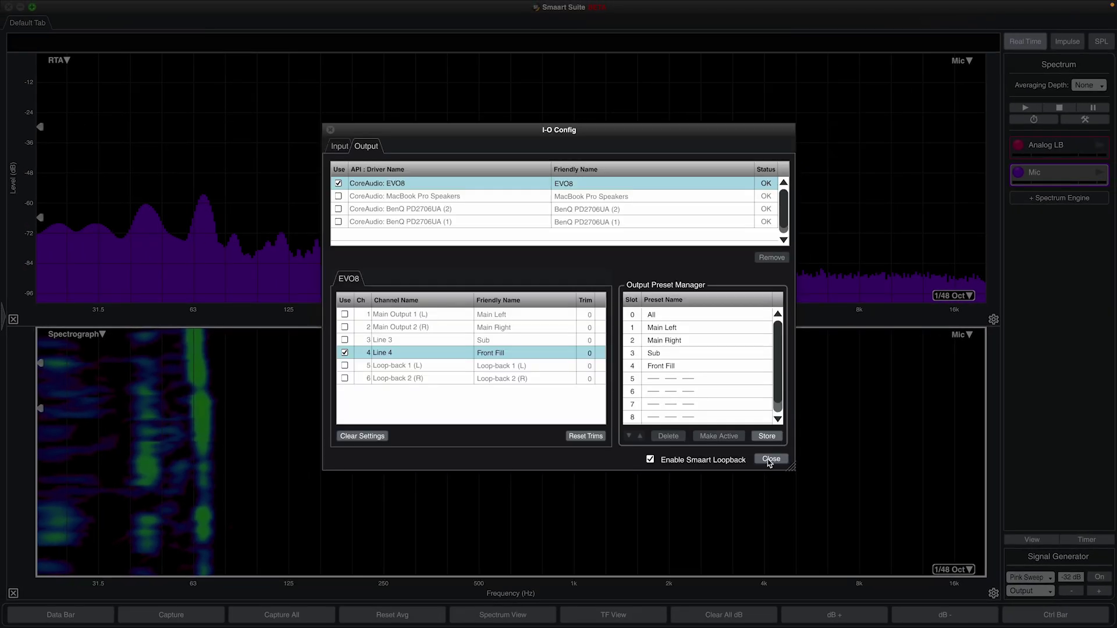
click(771, 459)
- Route the generator to Sub, then Front Fill, then reopen output configuration
click(1050, 591)
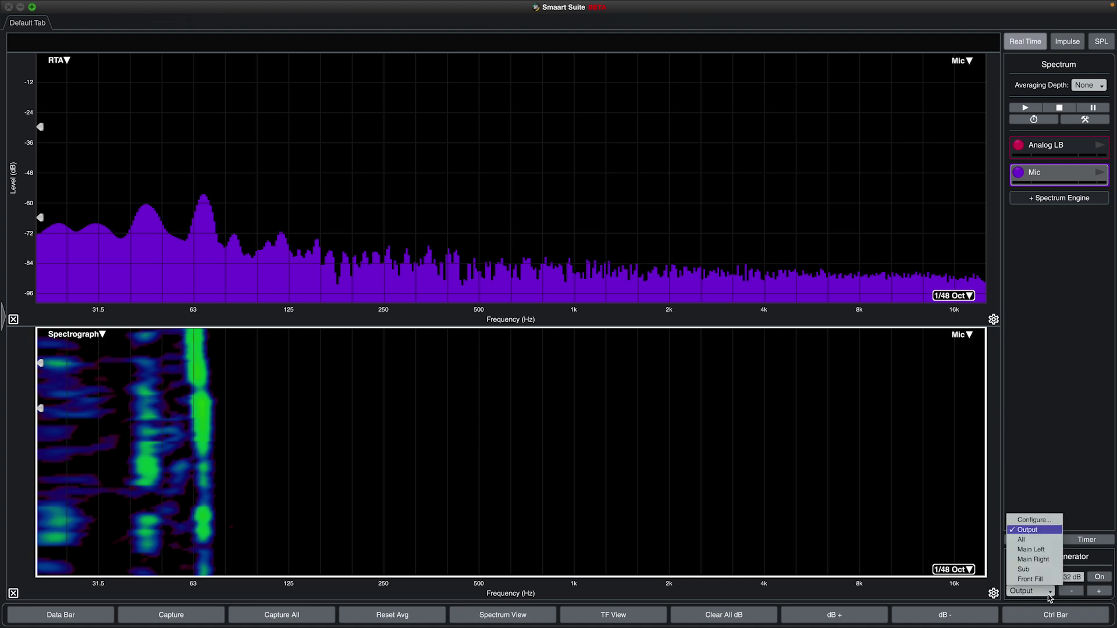
click(1043, 569)
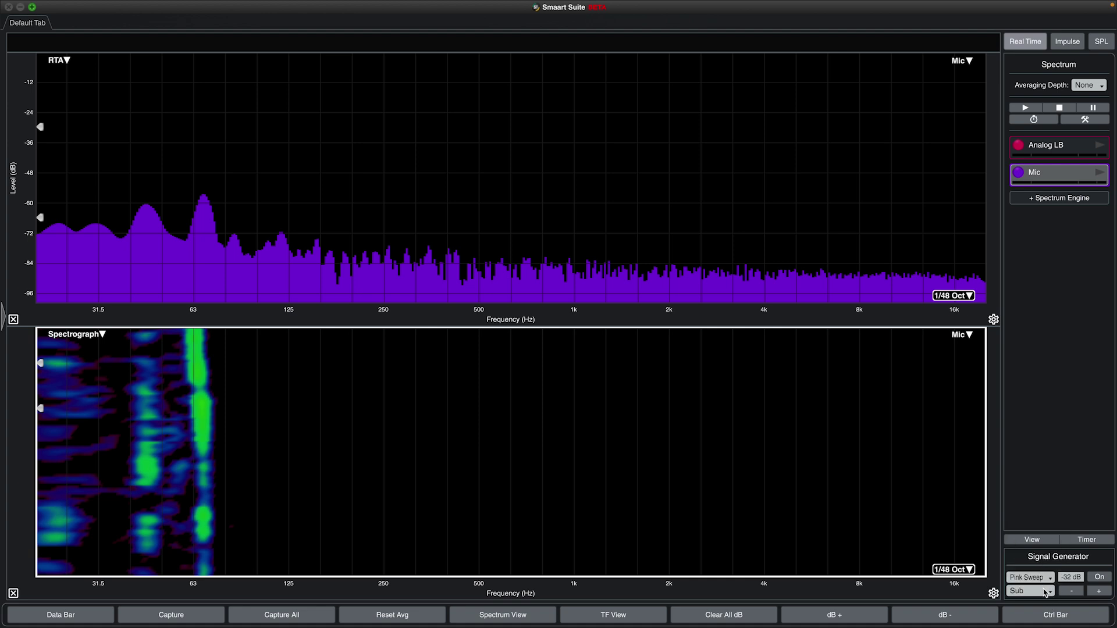
click(1046, 592)
click(1043, 579)
click(1044, 592)
click(1033, 521)
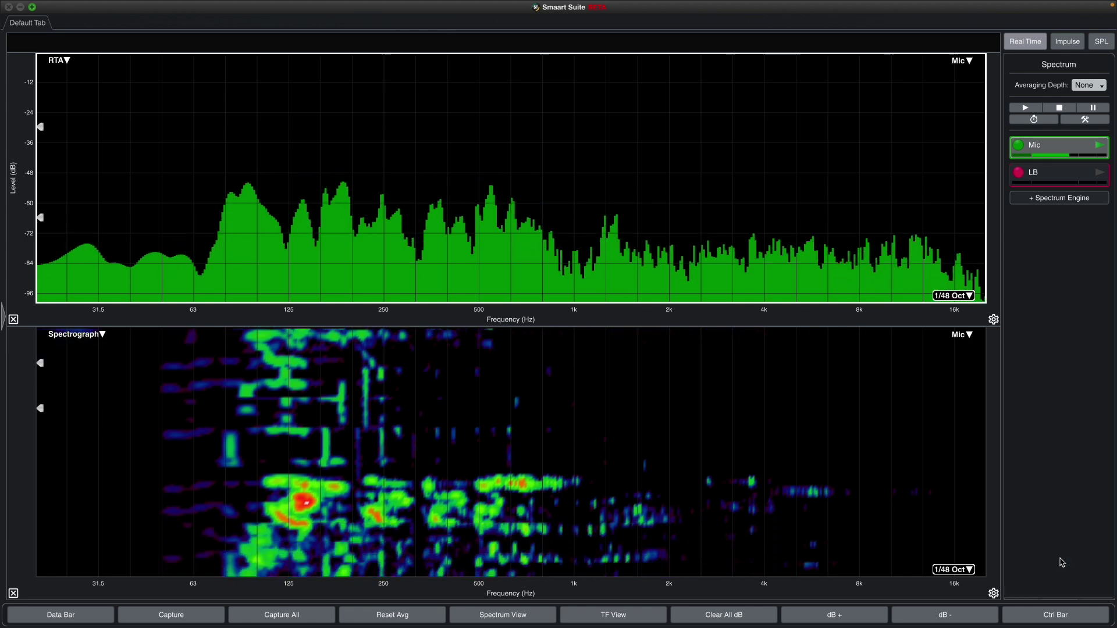
- Set the generator to -28 dB on Main Right with the compact layout enabled
key(g)
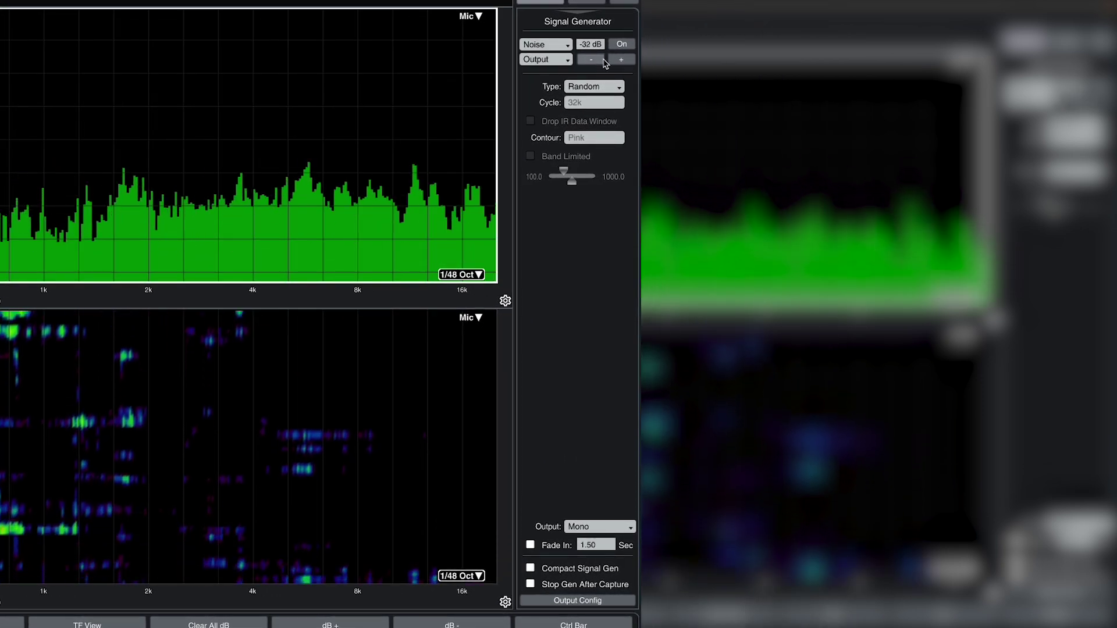
click(621, 59)
click(621, 58)
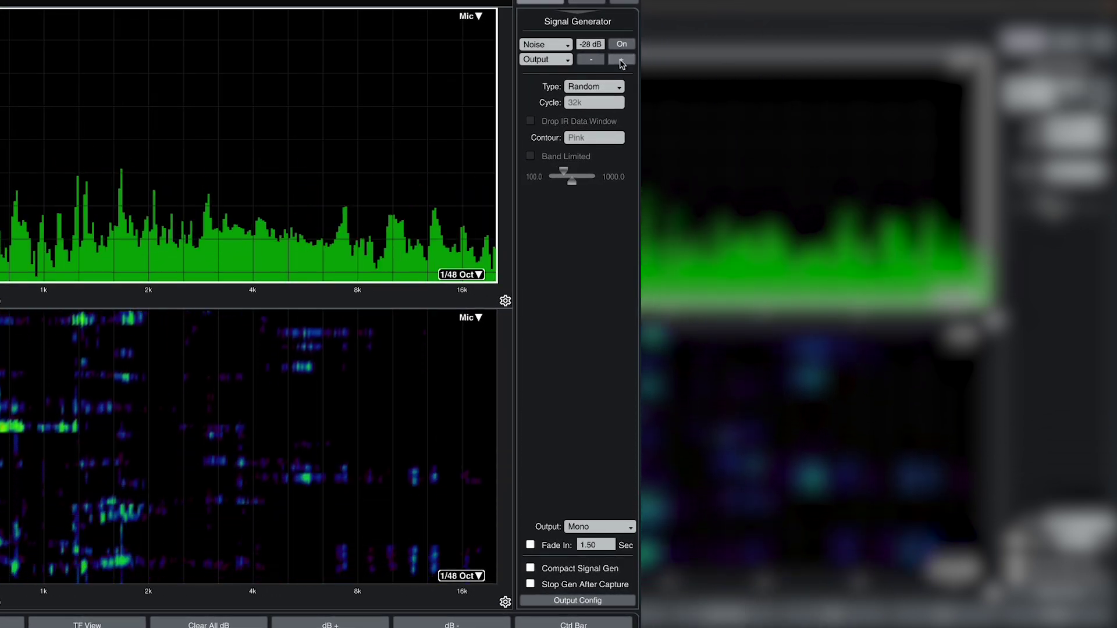
click(546, 59)
click(550, 115)
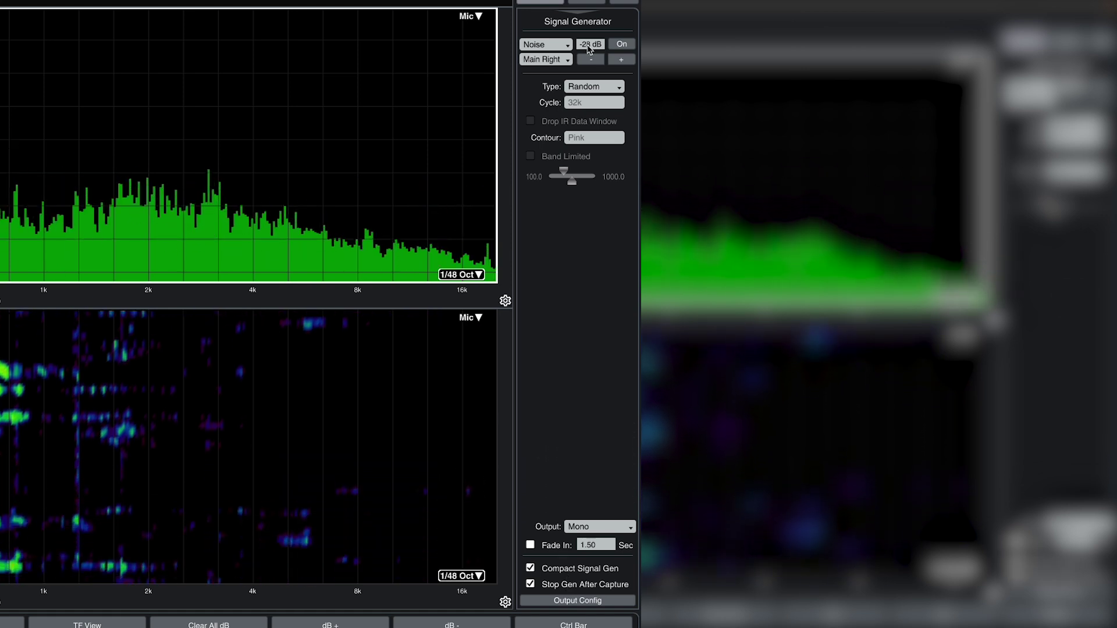
click(586, 24)
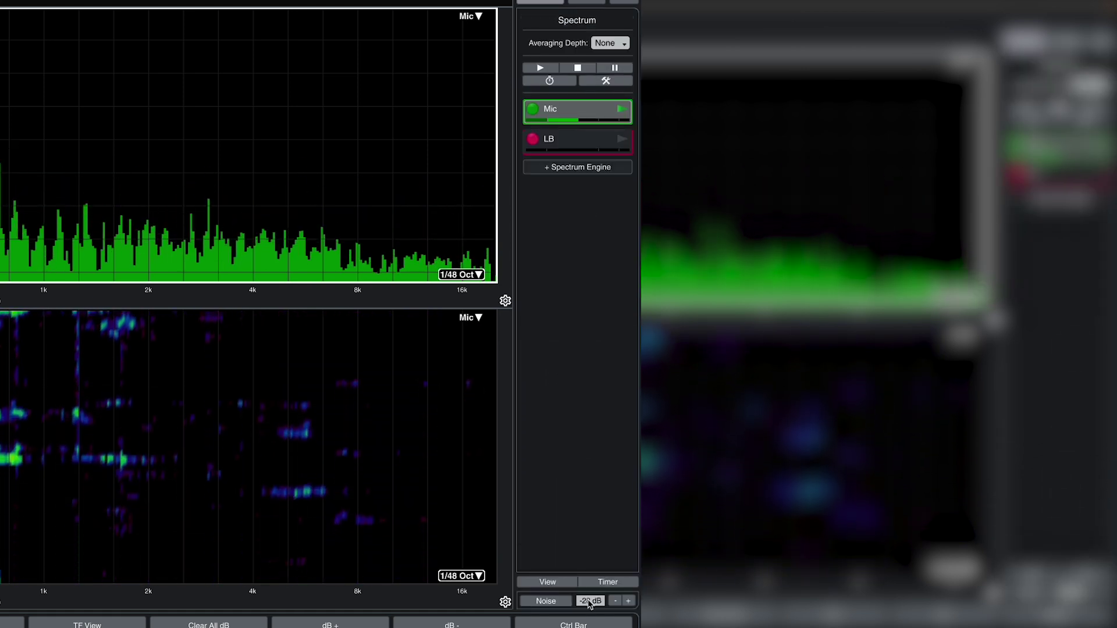
click(590, 604)
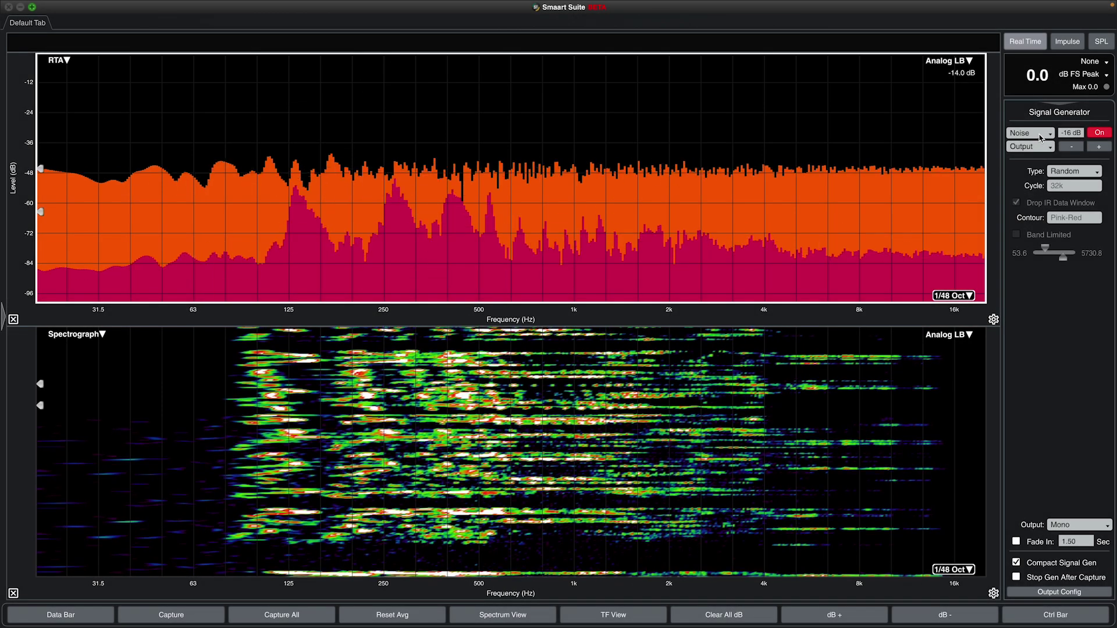
- Keep Noise as signal type and Random as noise type, with Stereo output
click(1041, 136)
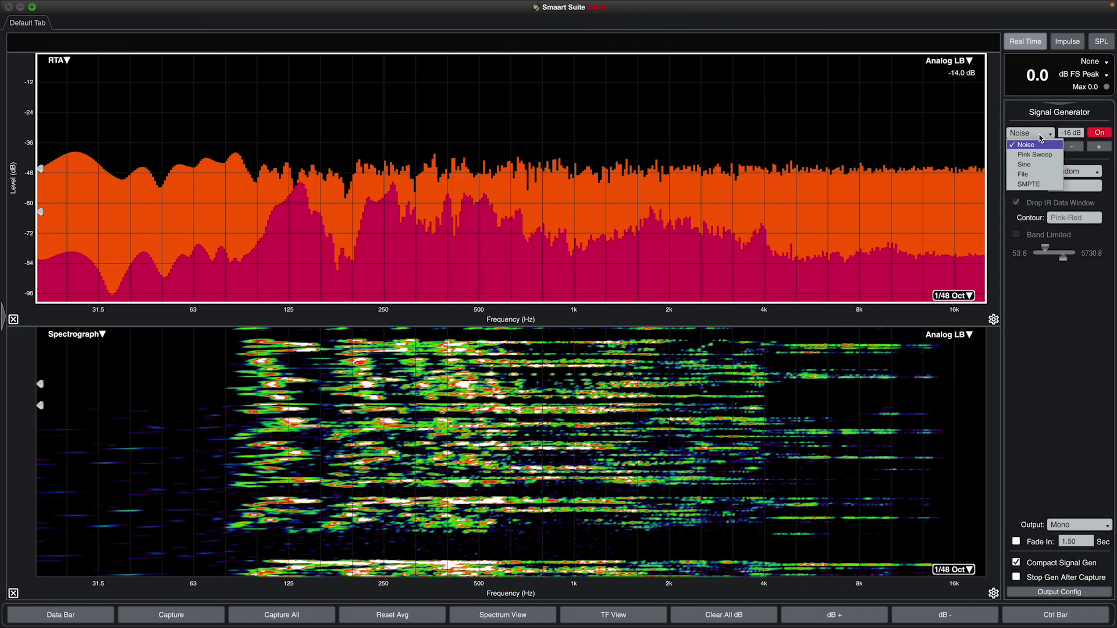
click(1038, 146)
click(1071, 171)
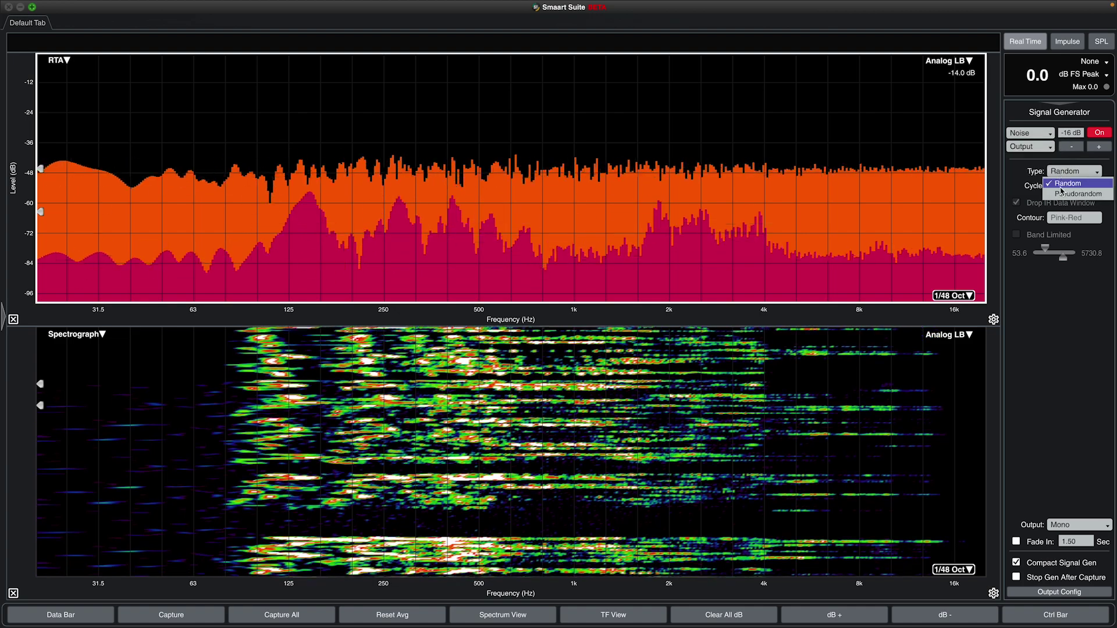
click(1061, 185)
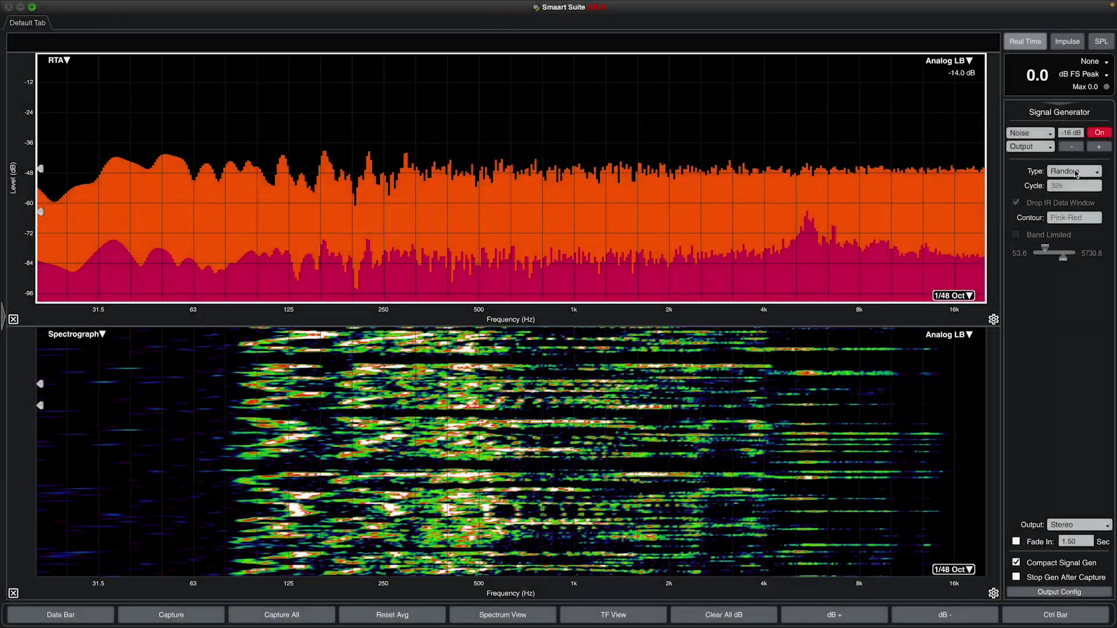
click(1074, 171)
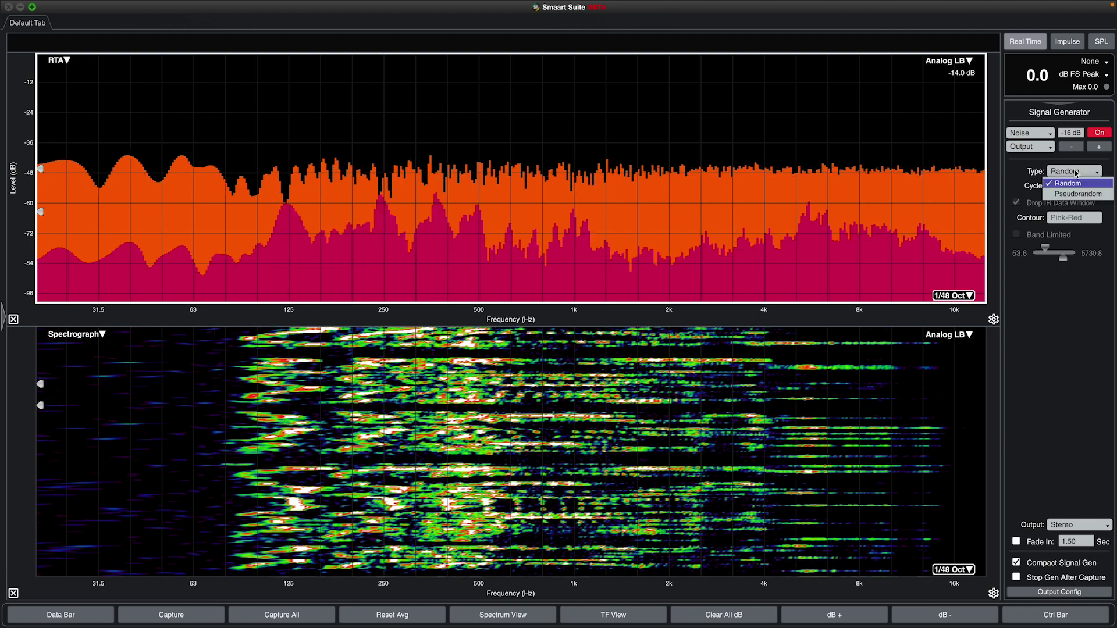
- Set Pseudorandom noise with a 32k cycle, trying Pink then Pink-Red contour
click(1077, 194)
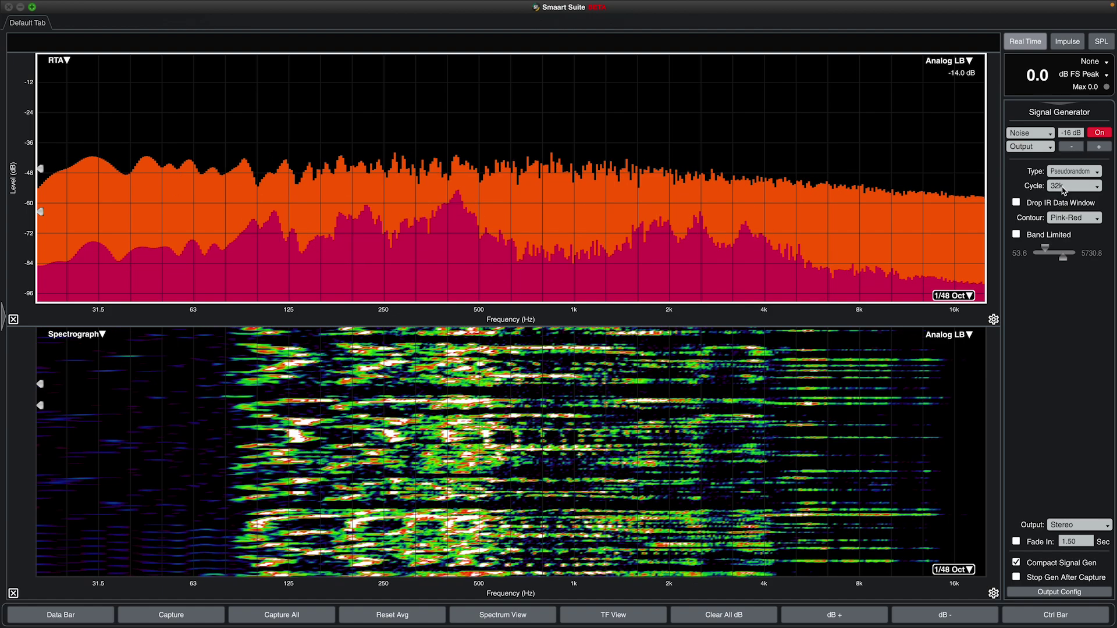
click(1063, 187)
click(1063, 190)
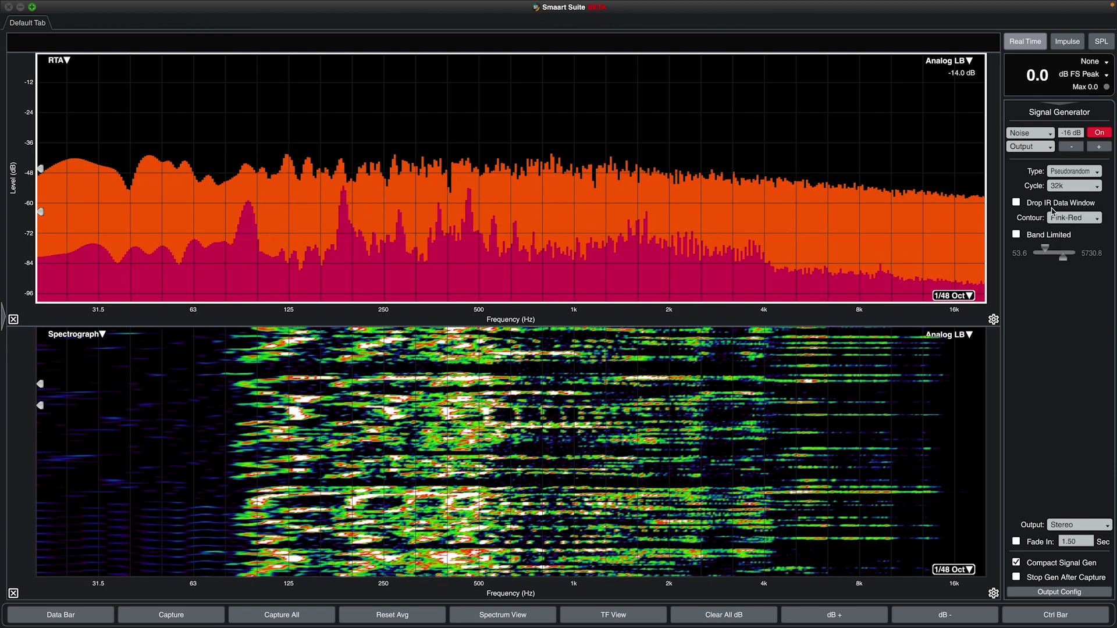
click(1055, 217)
click(1064, 232)
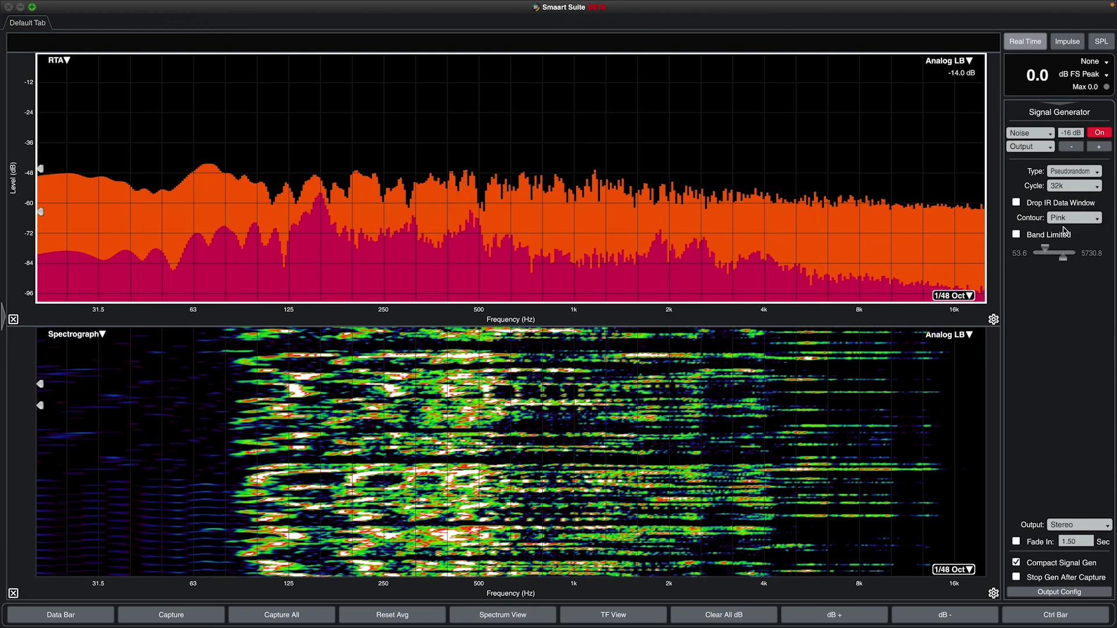
click(1065, 220)
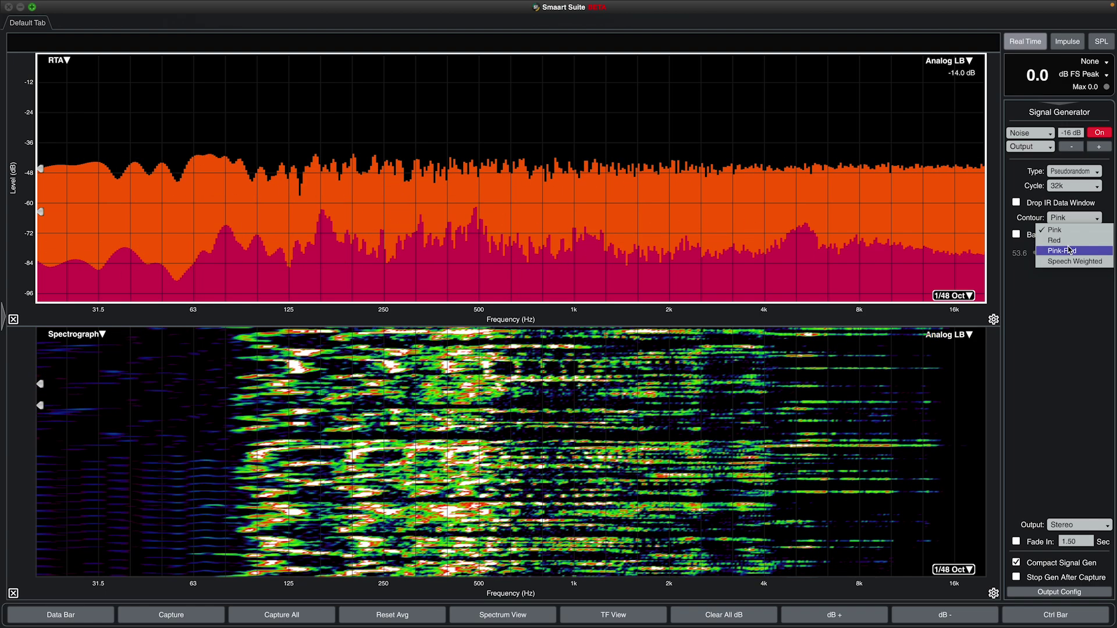
click(1070, 251)
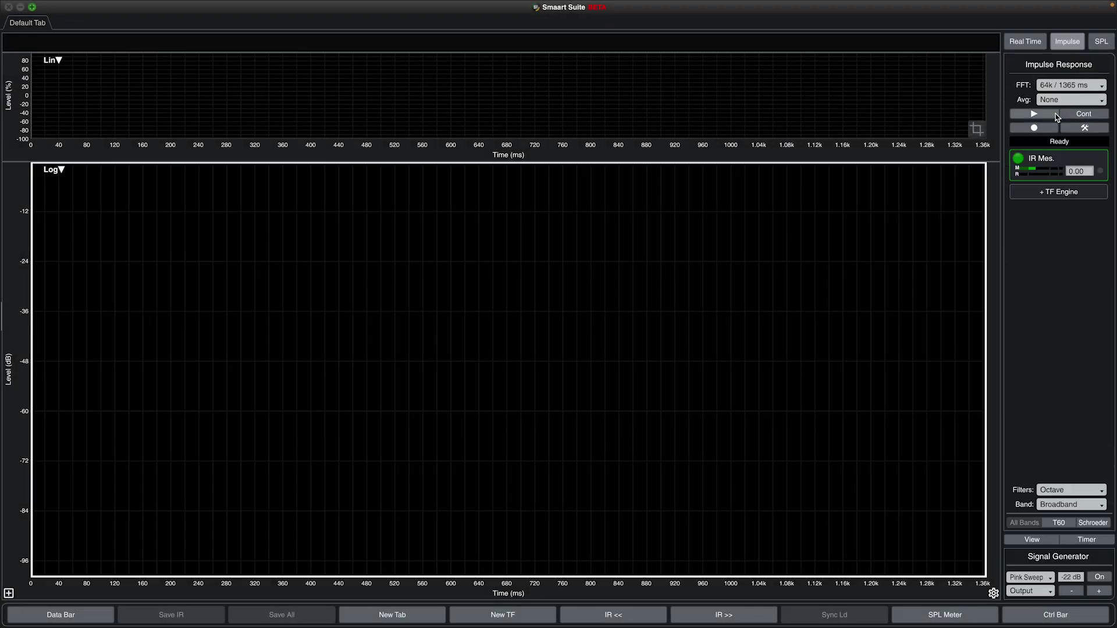
- Set FFT to 128k / 2730 ms, start the measurement, and set sweep cycle to 128k
click(1069, 87)
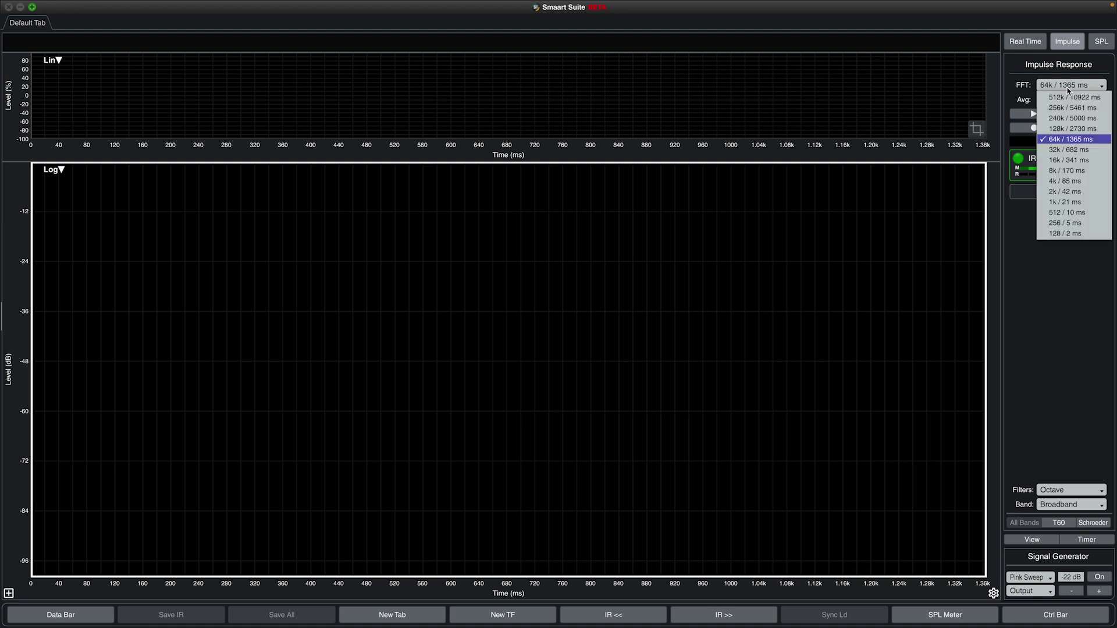
click(1074, 124)
click(1041, 114)
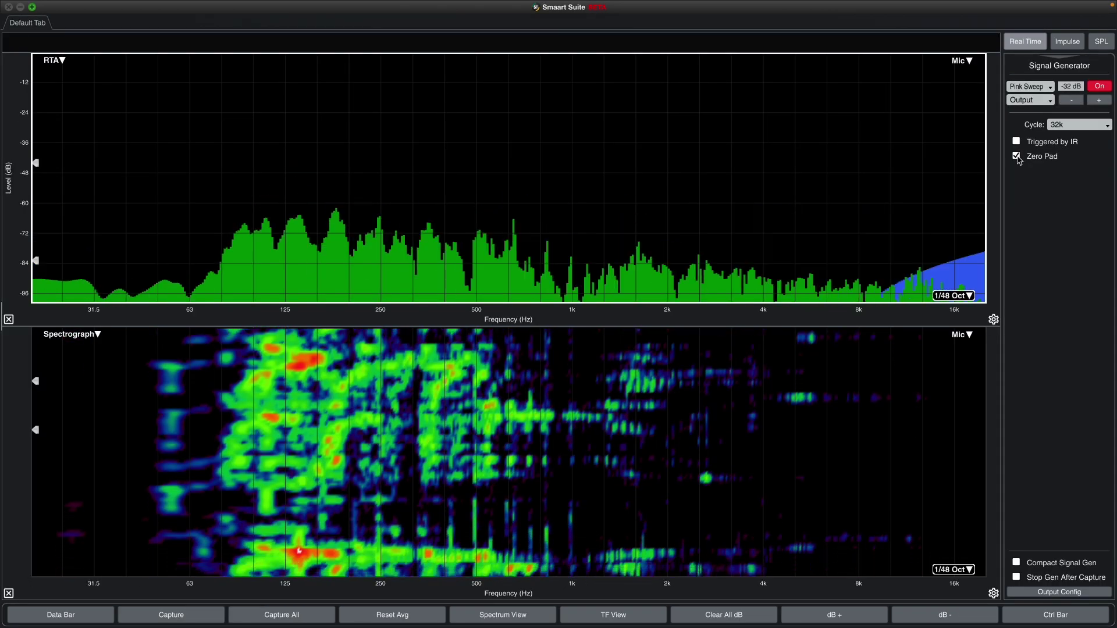
click(1077, 124)
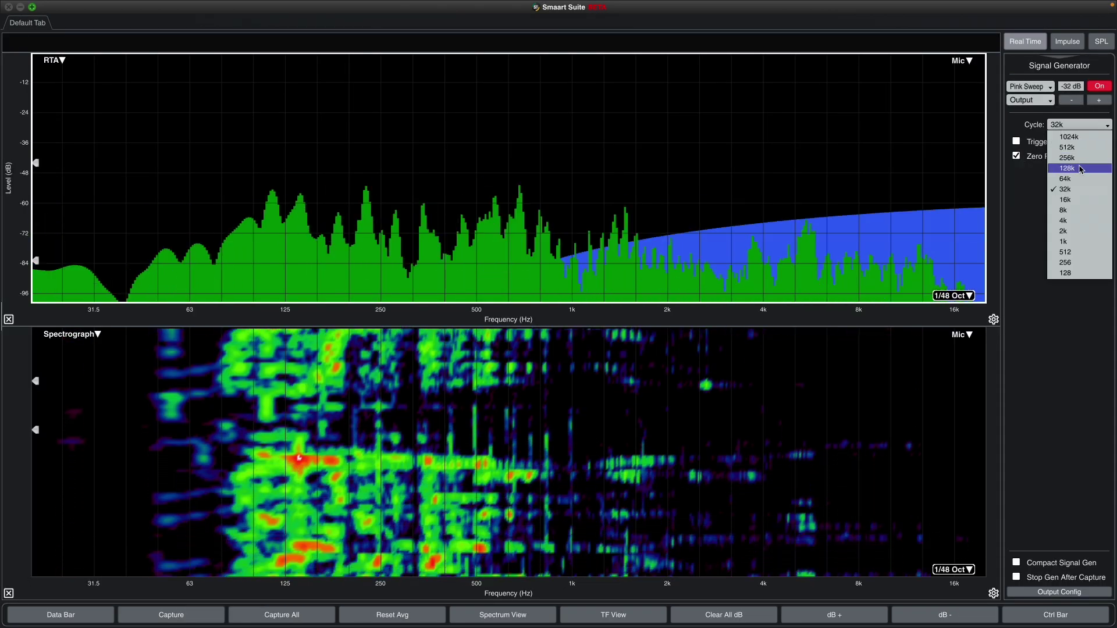
click(1053, 169)
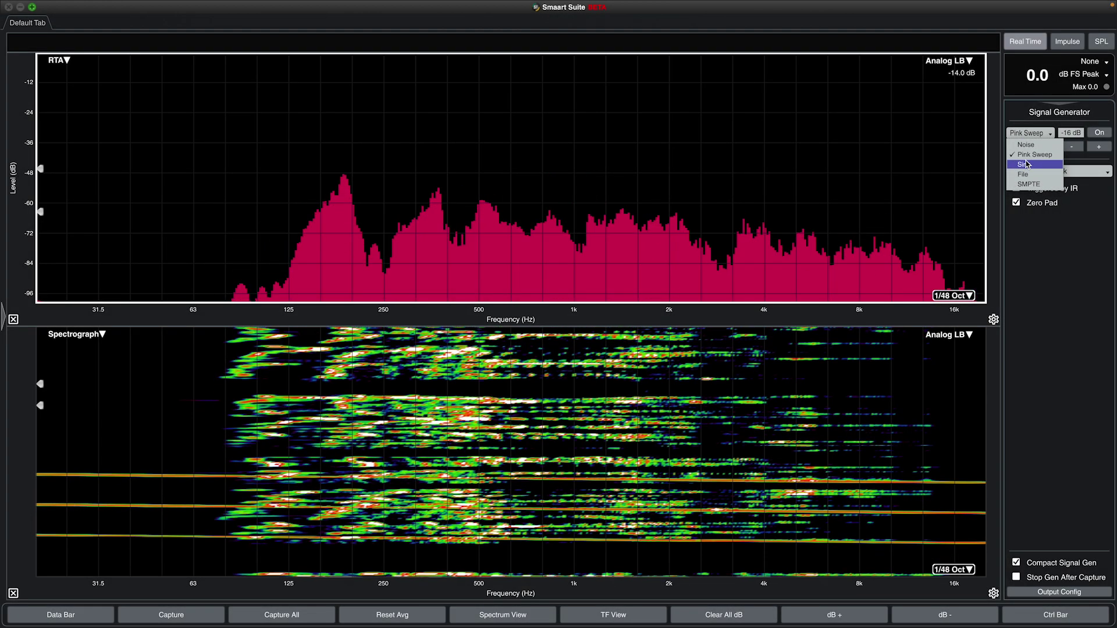
- Turn on the Sine generator with Dual Sine at 1000 Hz and 200 Hz
click(1026, 165)
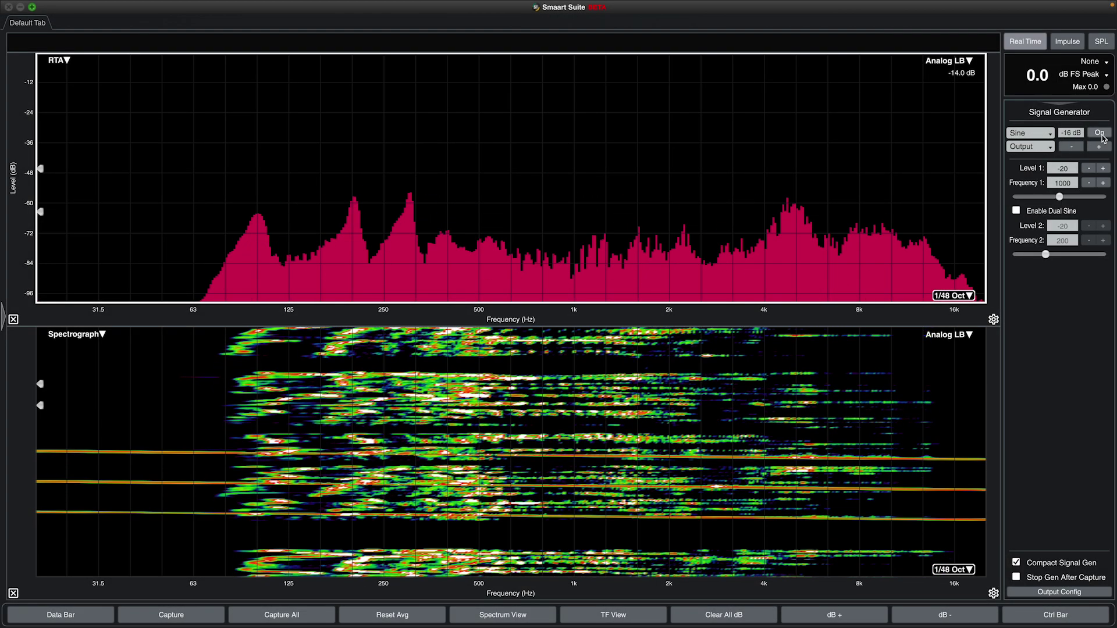
click(1100, 134)
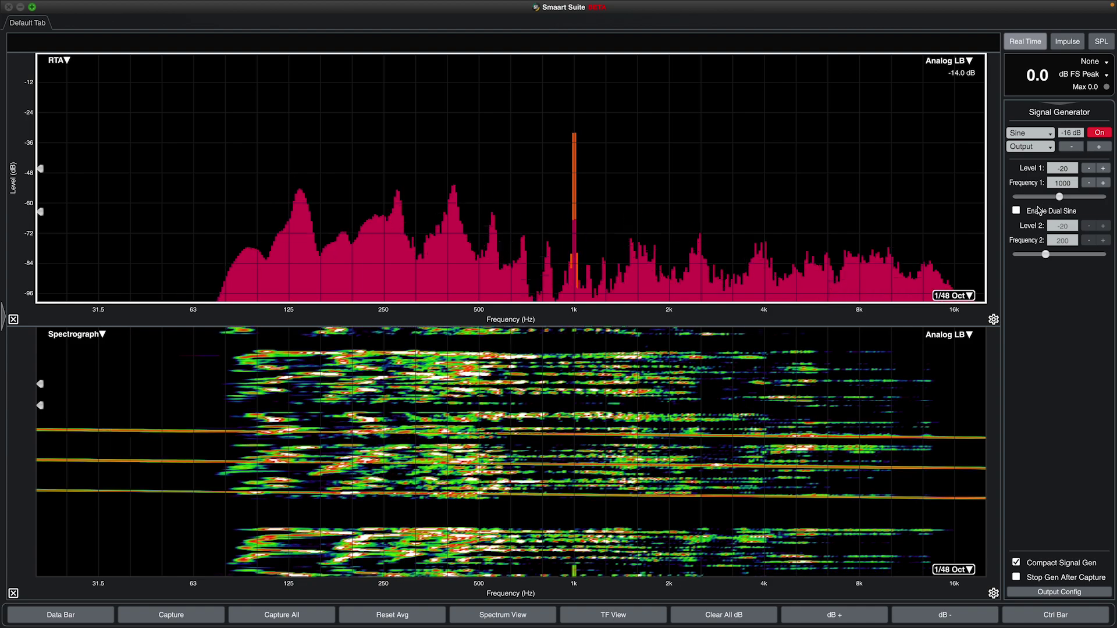
click(1028, 213)
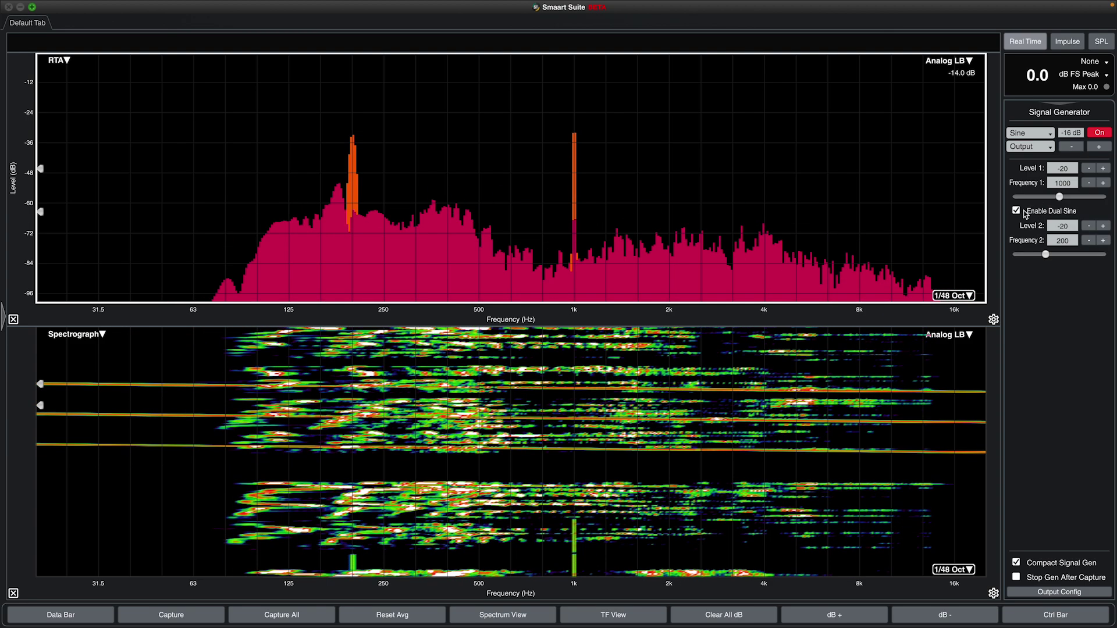
click(1017, 211)
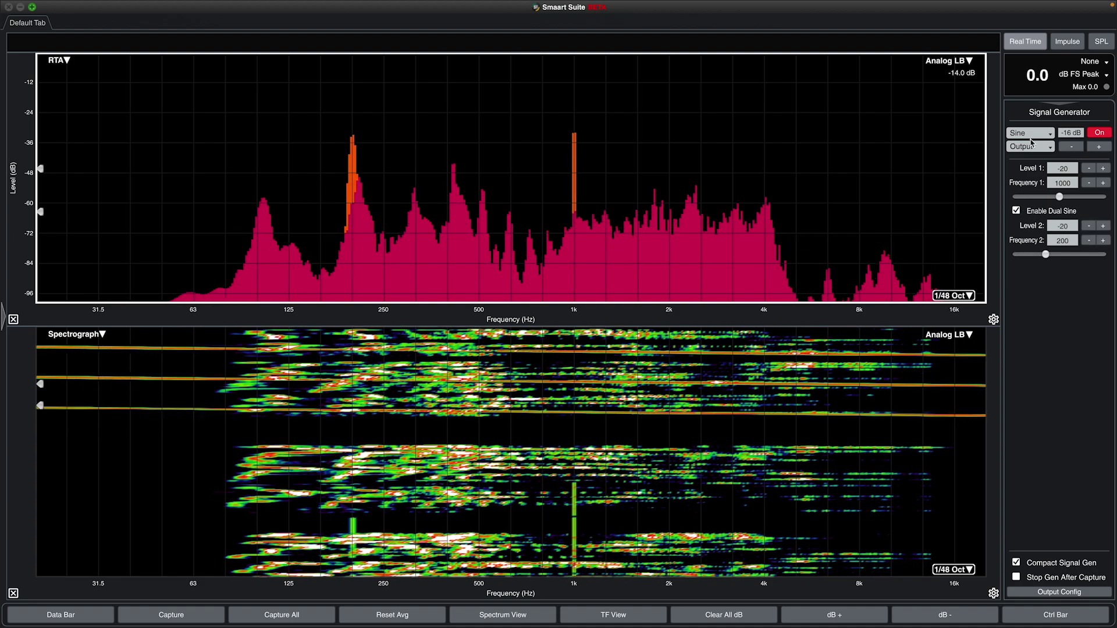
click(1031, 138)
- Switch to File playback, stop output, skip to 02 Test Track, and open Browse
click(1029, 176)
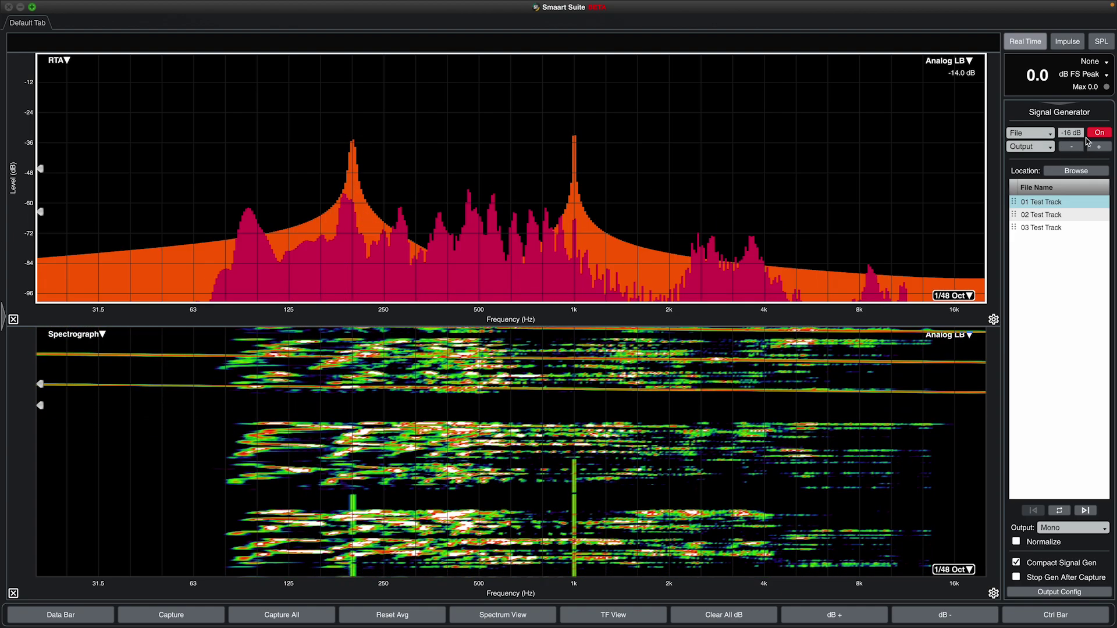
click(1099, 133)
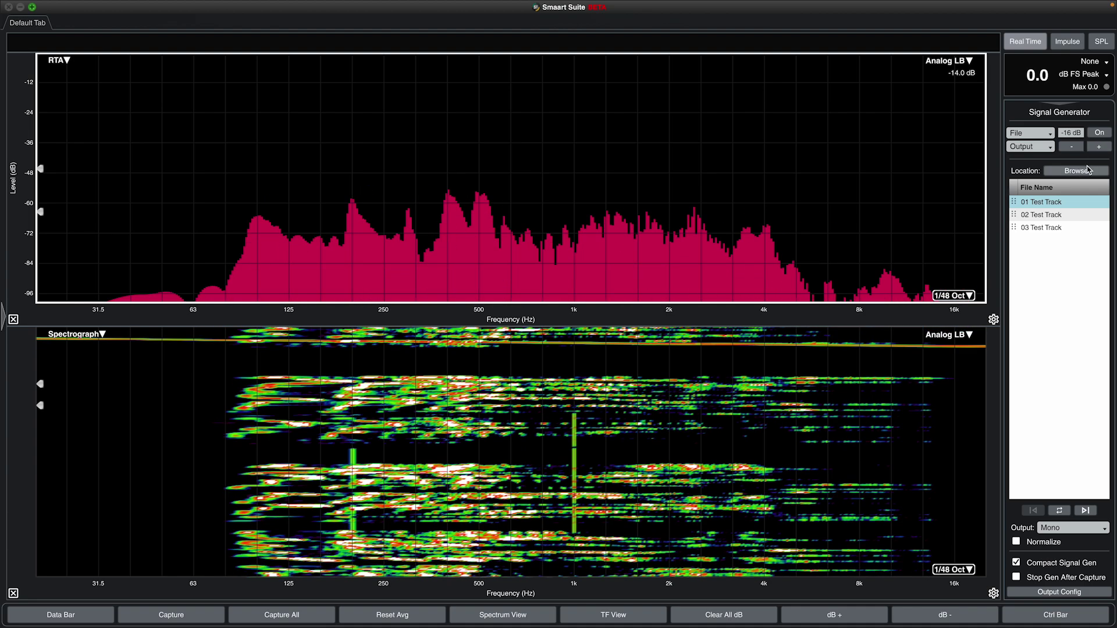
click(1086, 510)
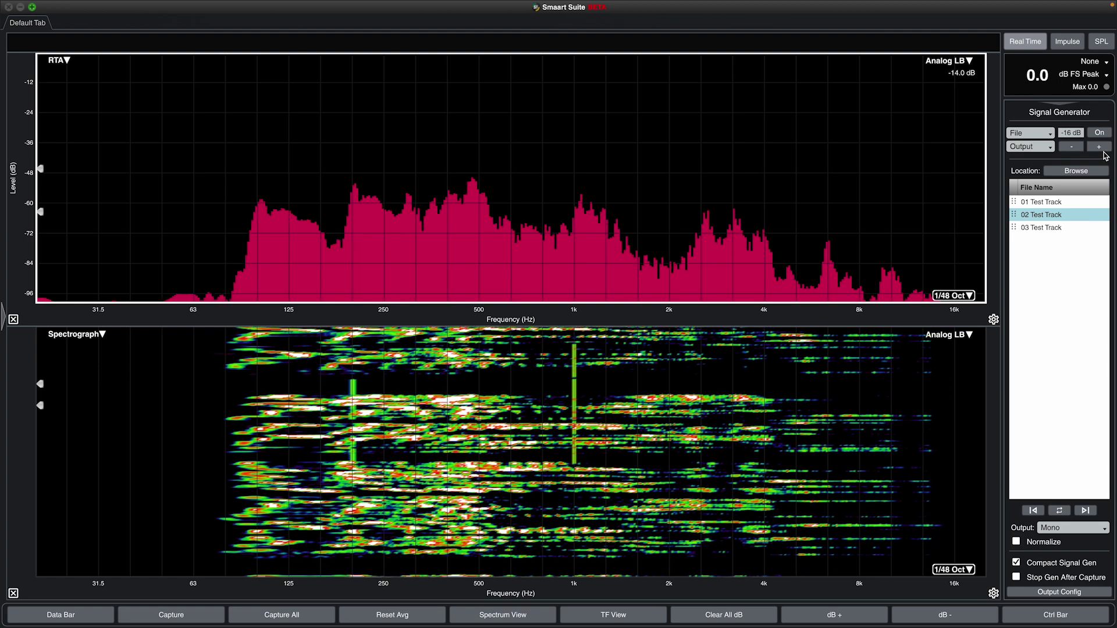
click(1076, 170)
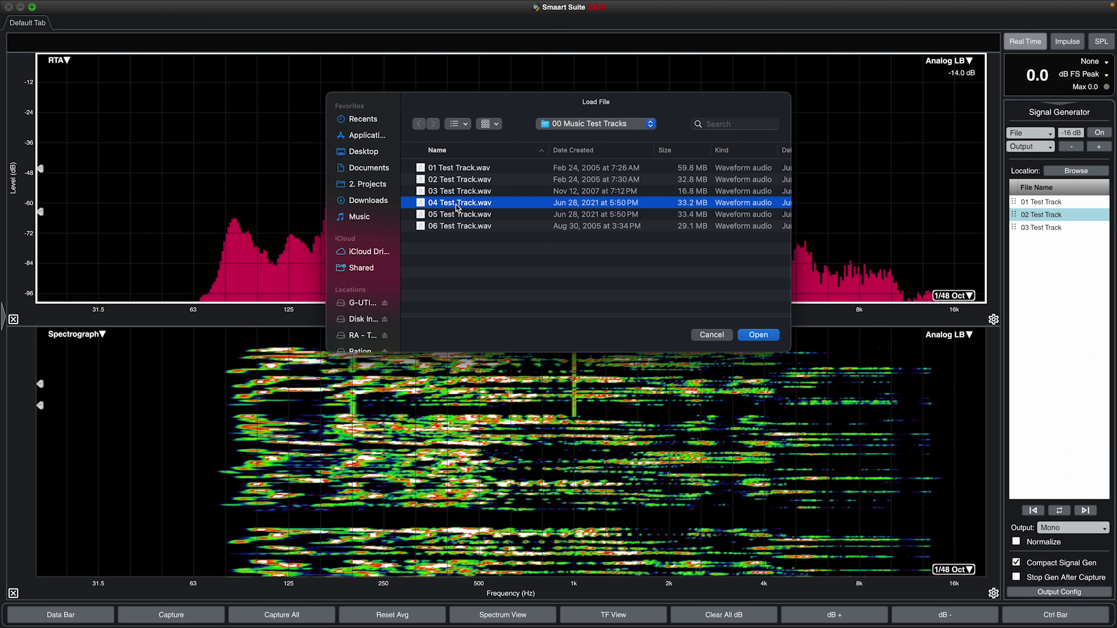
- Load test tracks 04–06 and play them with Stereo + output
click(756, 335)
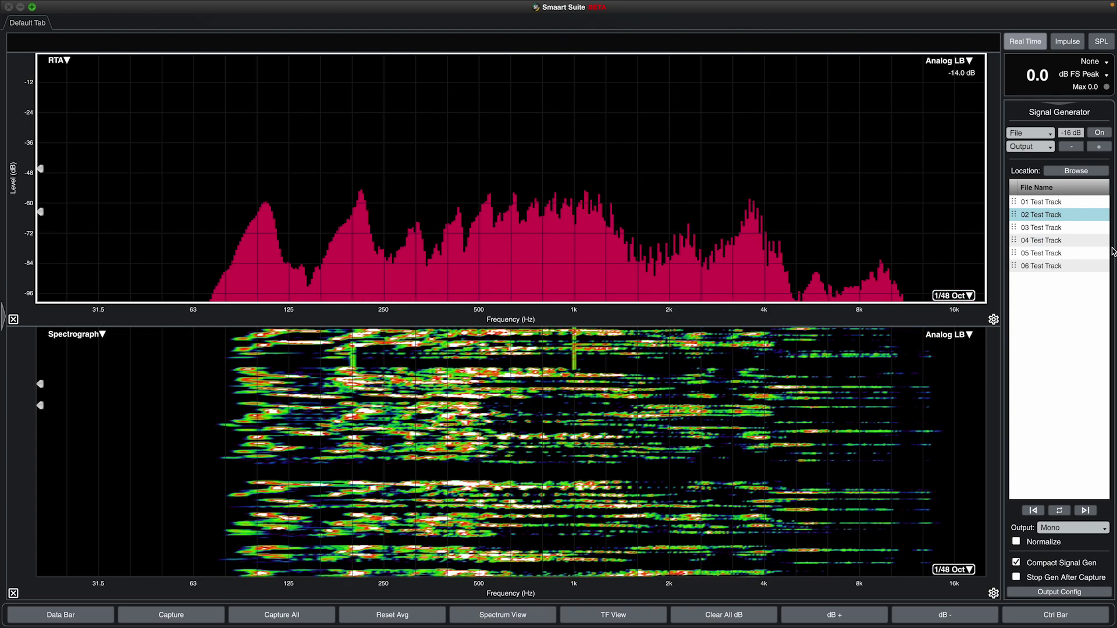
click(1100, 133)
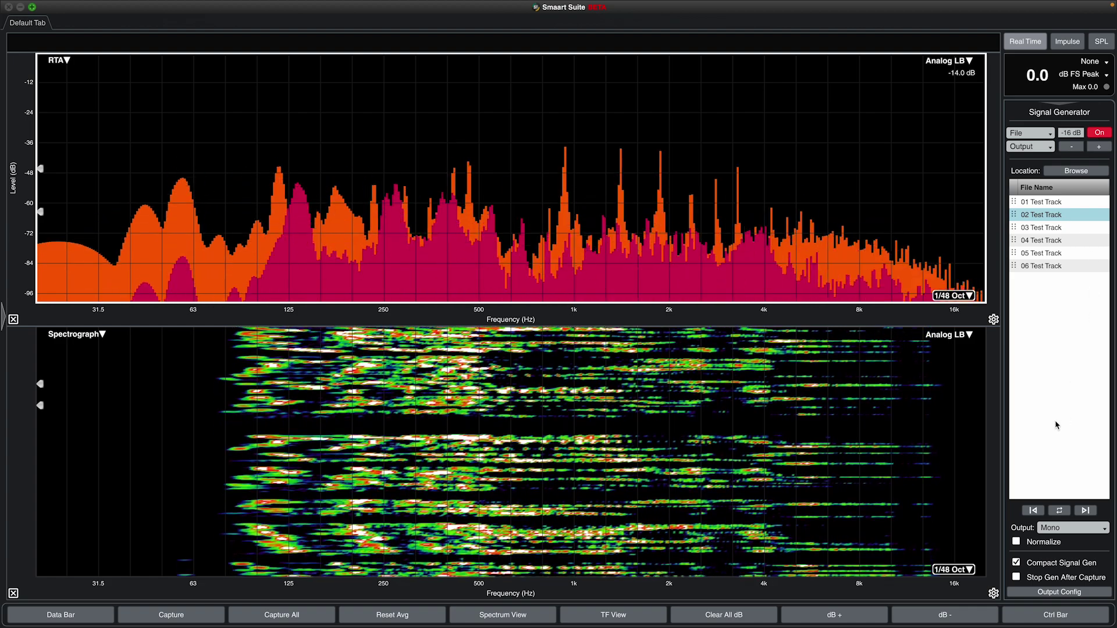
click(1101, 133)
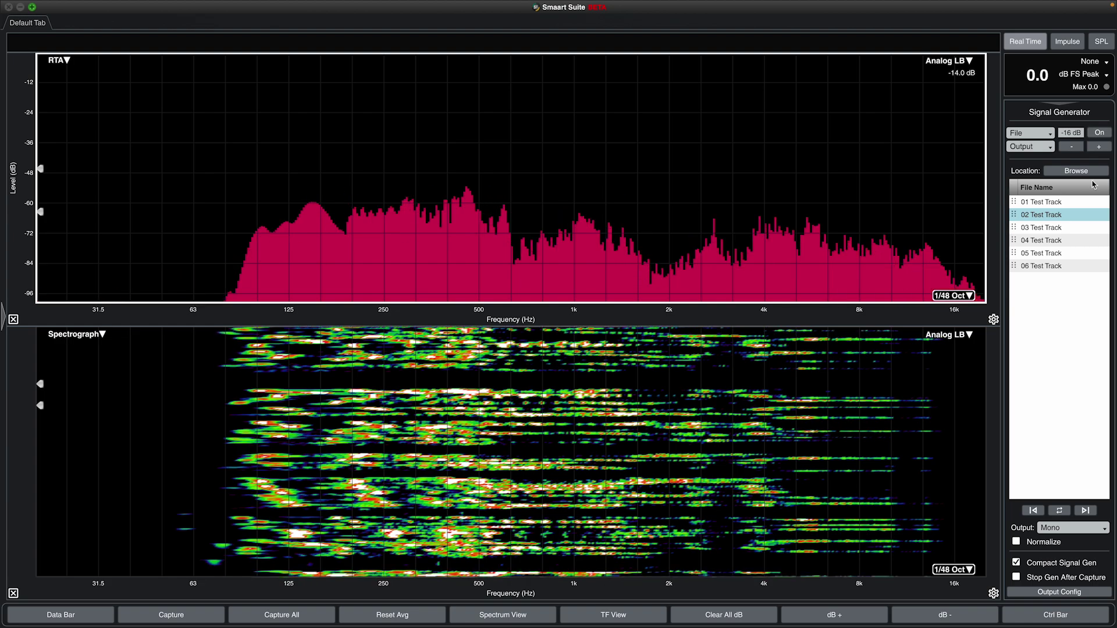
click(1078, 528)
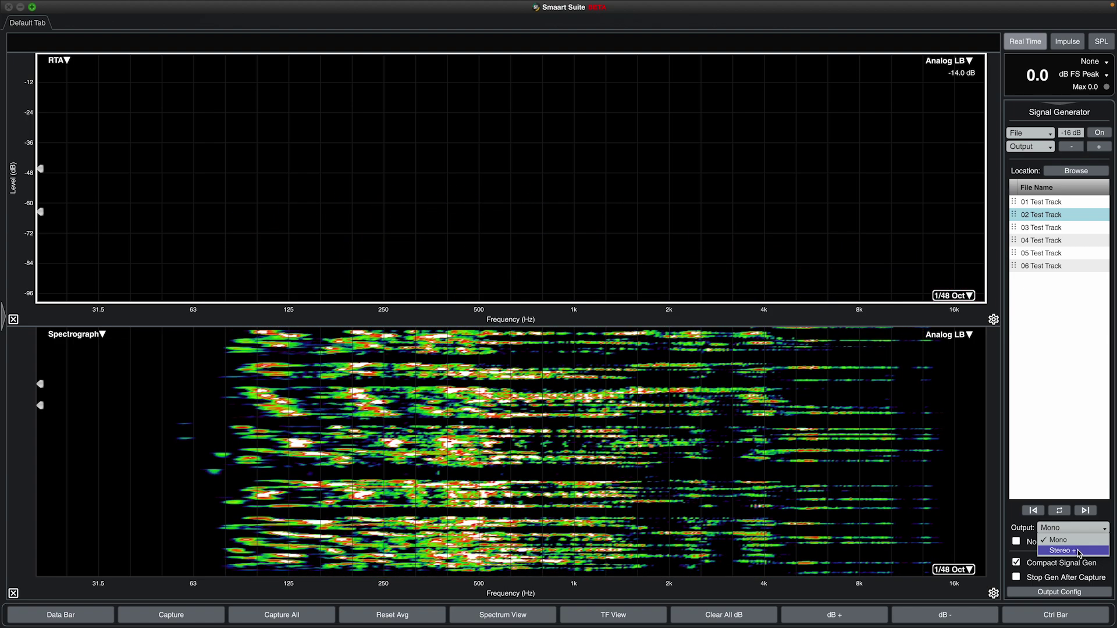
click(1078, 551)
click(1102, 134)
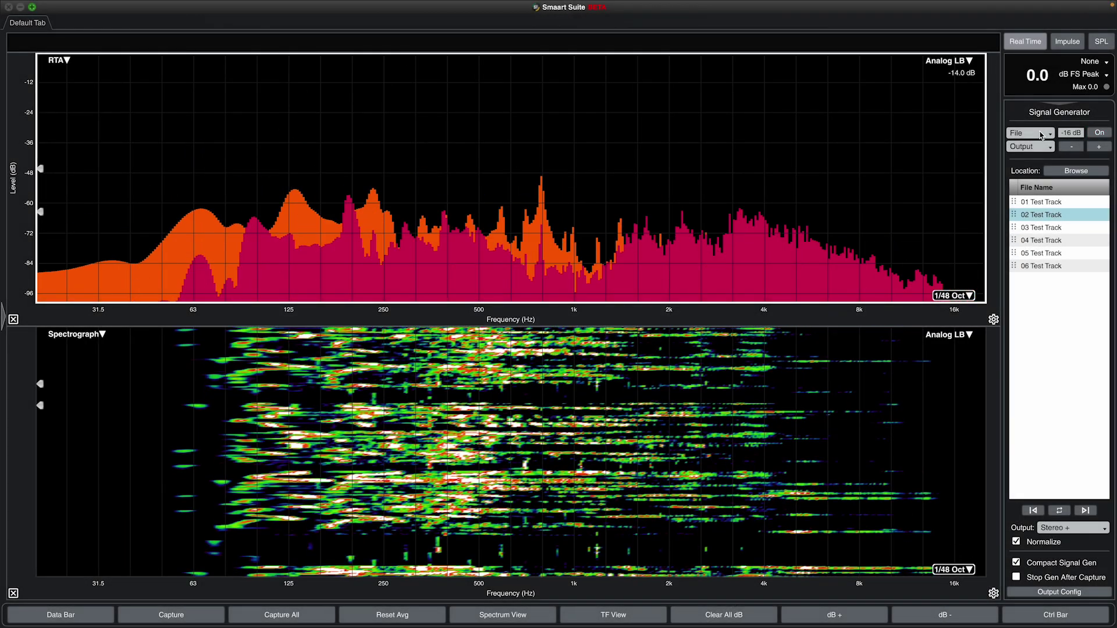
- Select SMPTE as the signal type and turn the generator on
click(1041, 135)
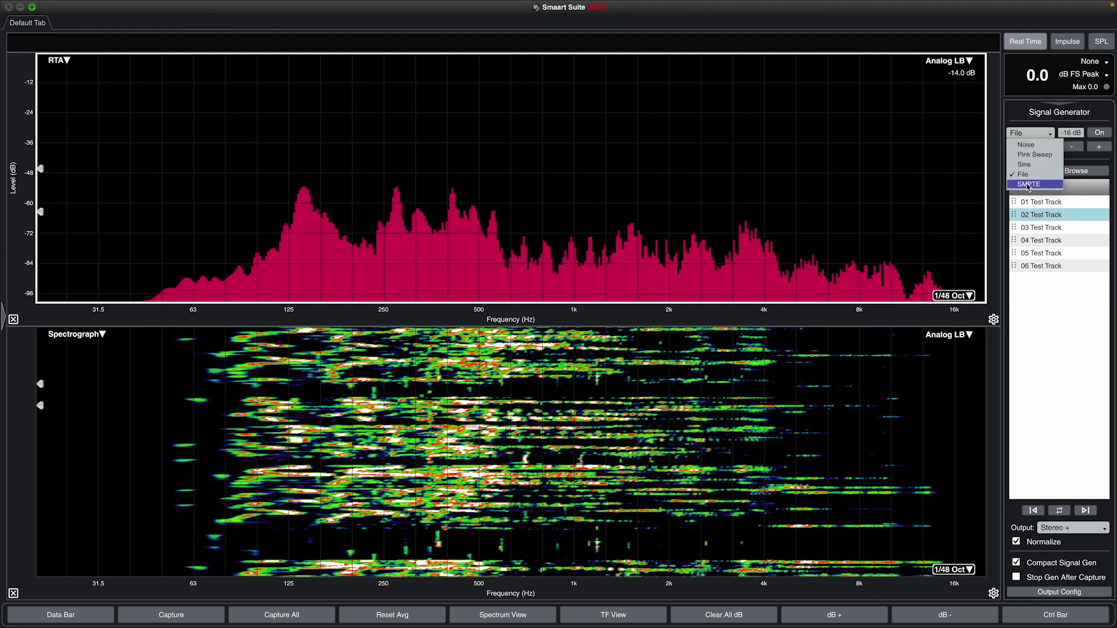
click(1028, 185)
click(1099, 133)
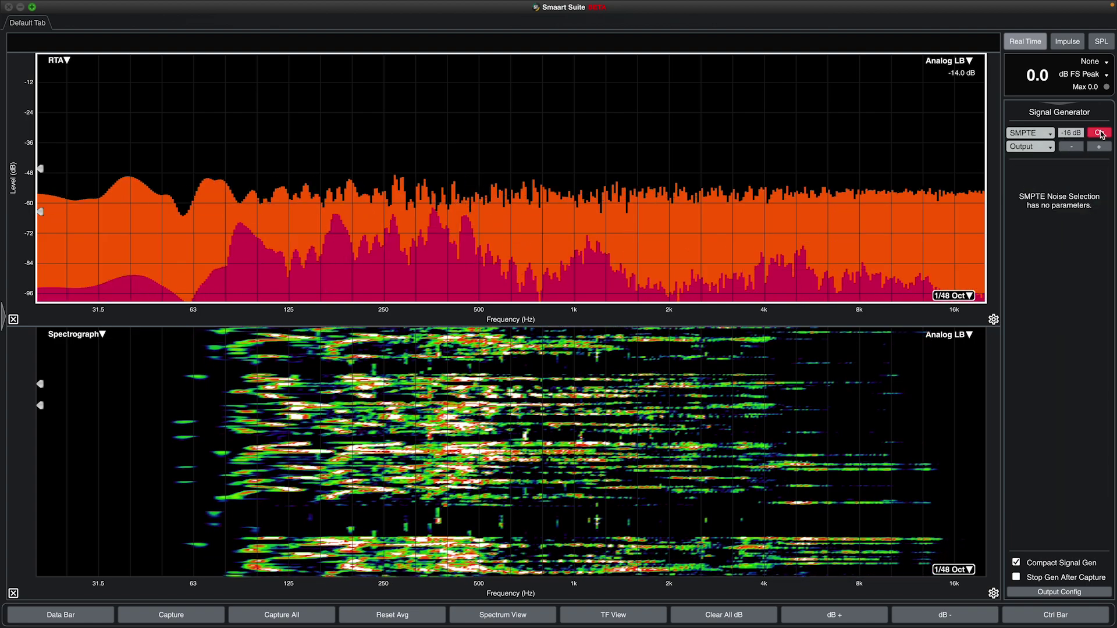